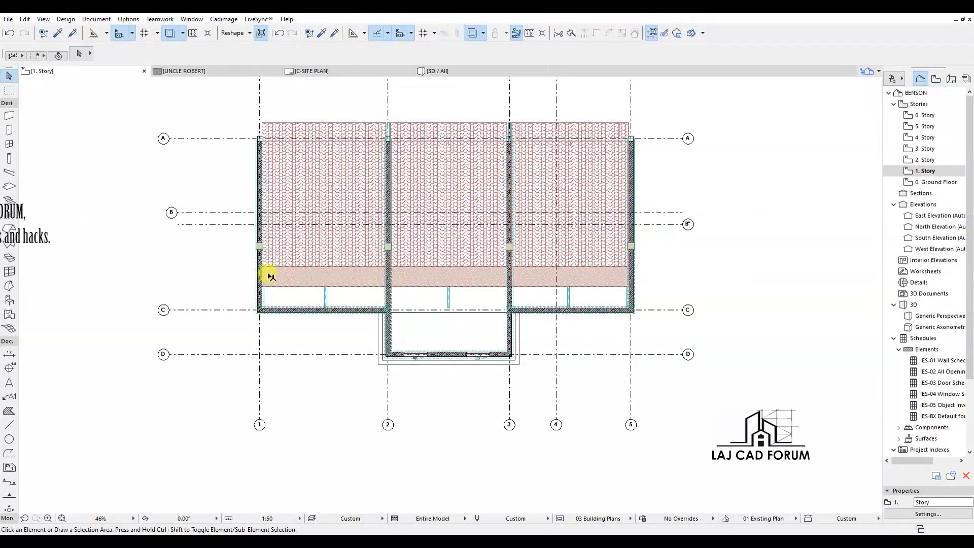
Set the floor plan cut plane height for the current story to 3000
{"action": "left_click", "coordinate": [97, 20]}
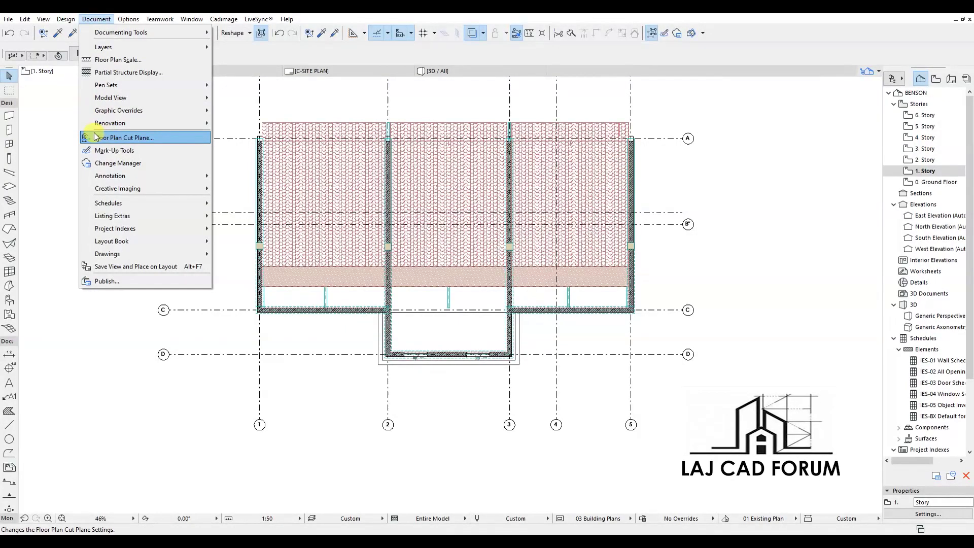
{"action": "left_click", "coordinate": [121, 138]}
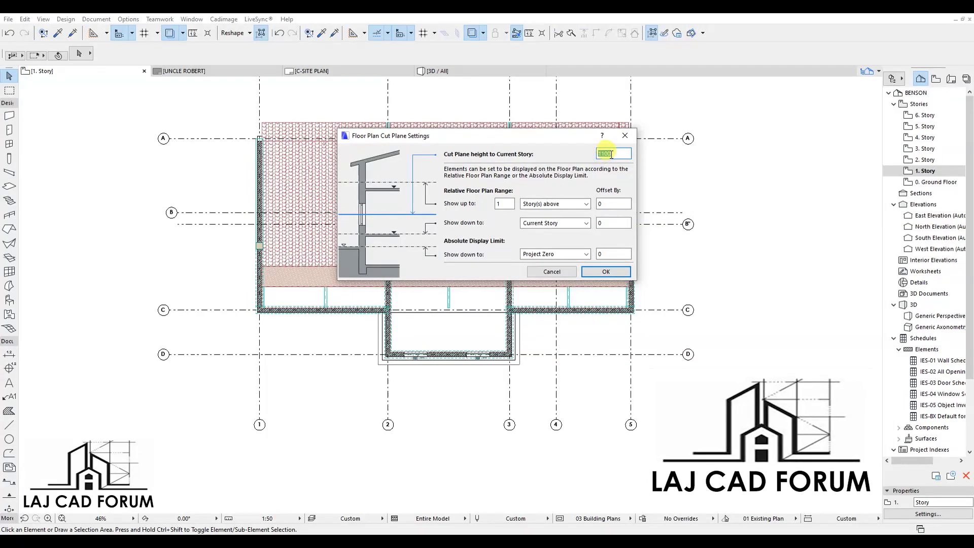
{"action": "type", "text": "3000"}
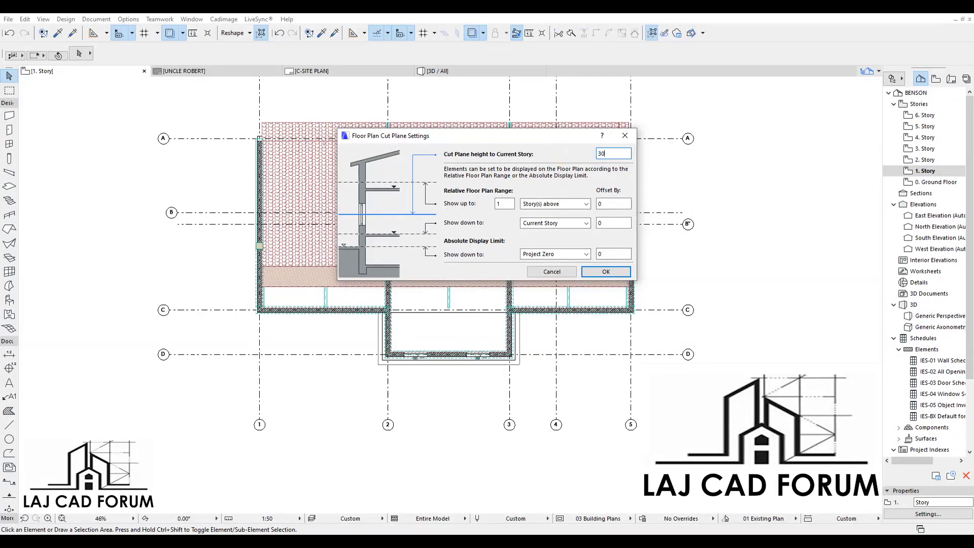
{"action": "left_click", "coordinate": [599, 274]}
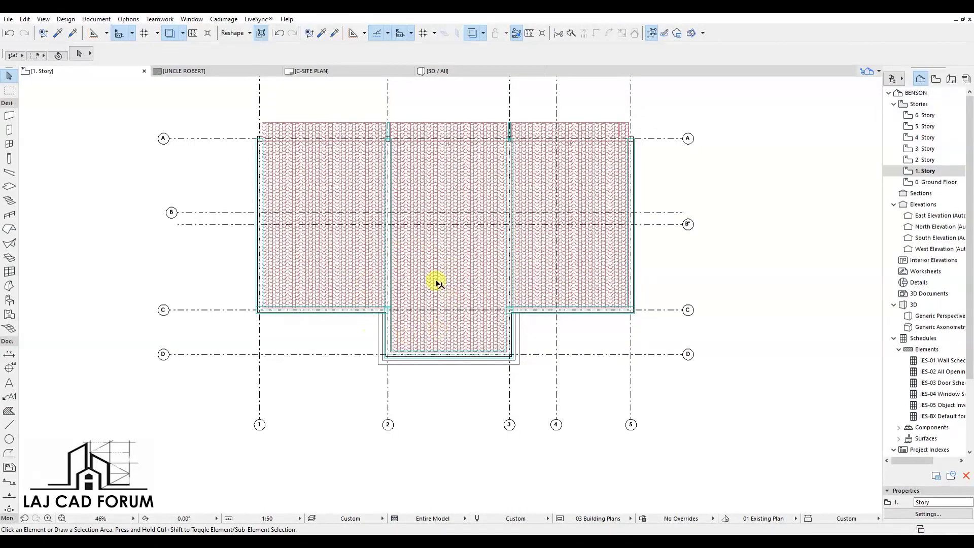
{"action": "left_click", "coordinate": [934, 181]}
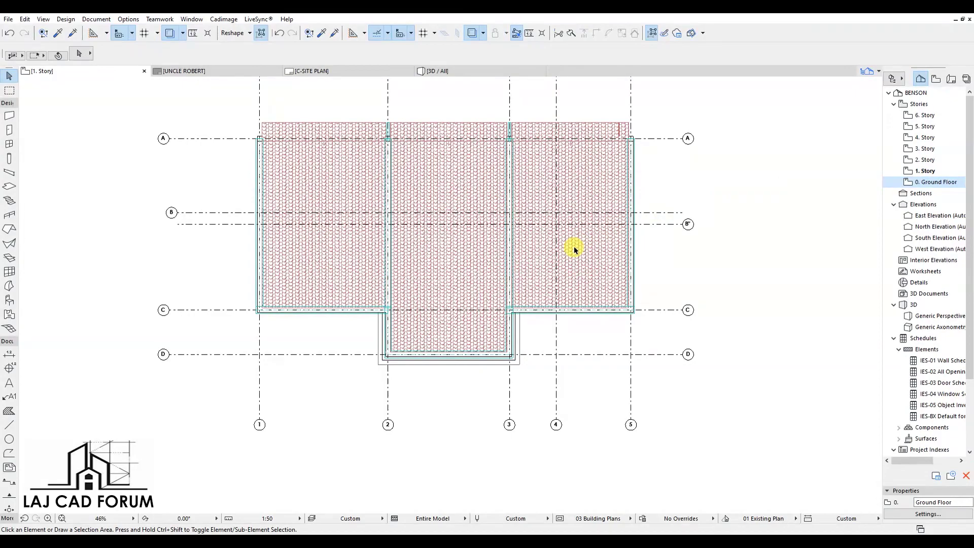
{"action": "double_click", "coordinate": [919, 183]}
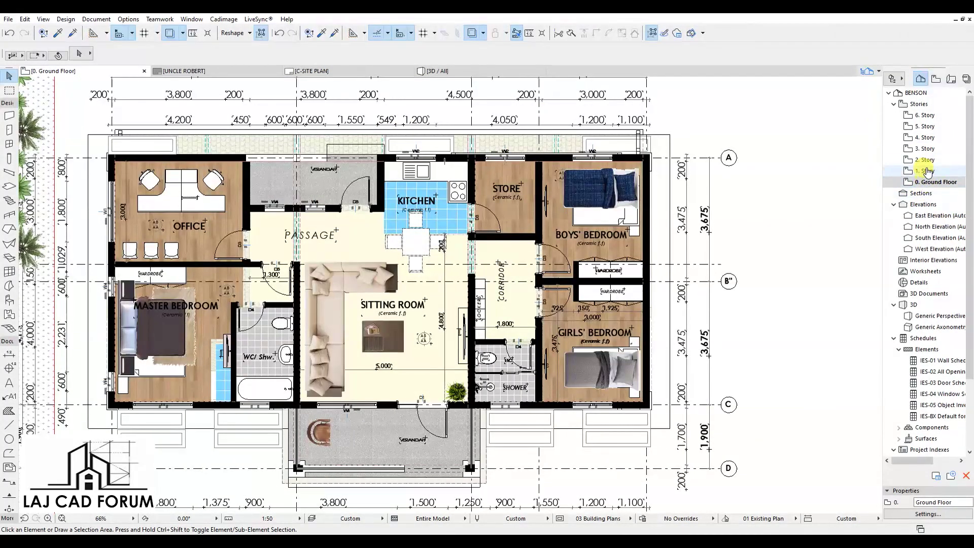
{"action": "left_click", "coordinate": [925, 171]}
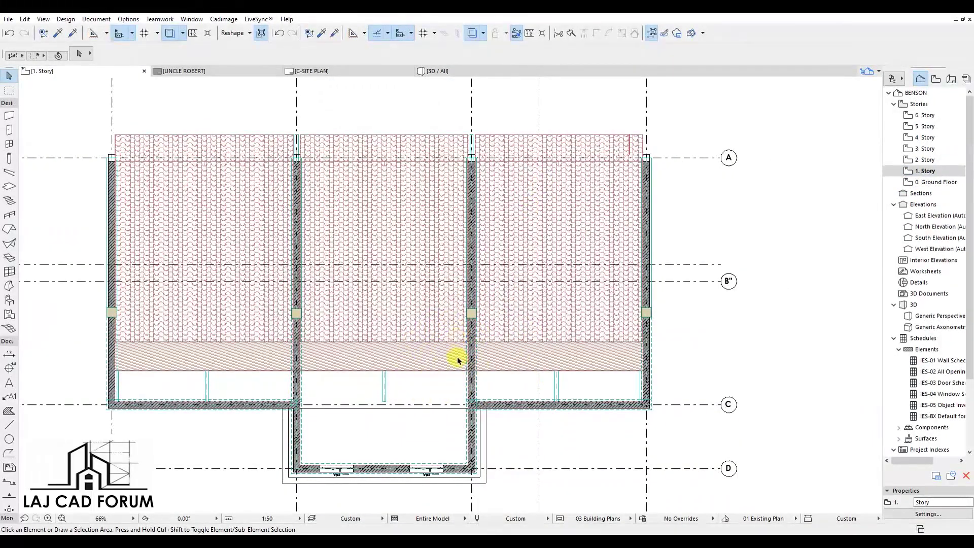
Select the right, middle and left roof panes, set their Floor Plan Display to Outlines Only, then deselect
{"action": "left_click", "coordinate": [583, 135]}
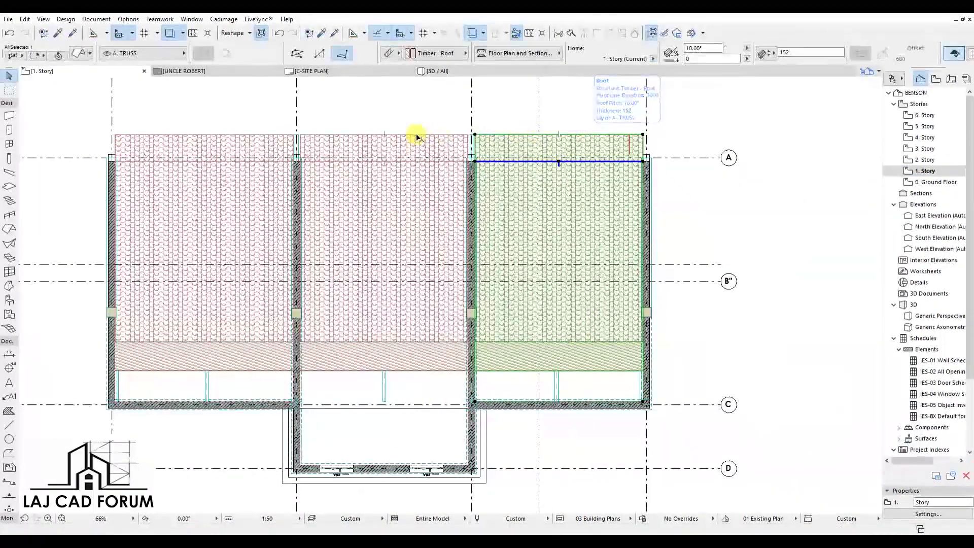
{"action": "left_click", "coordinate": [412, 135], "text": "shift"}
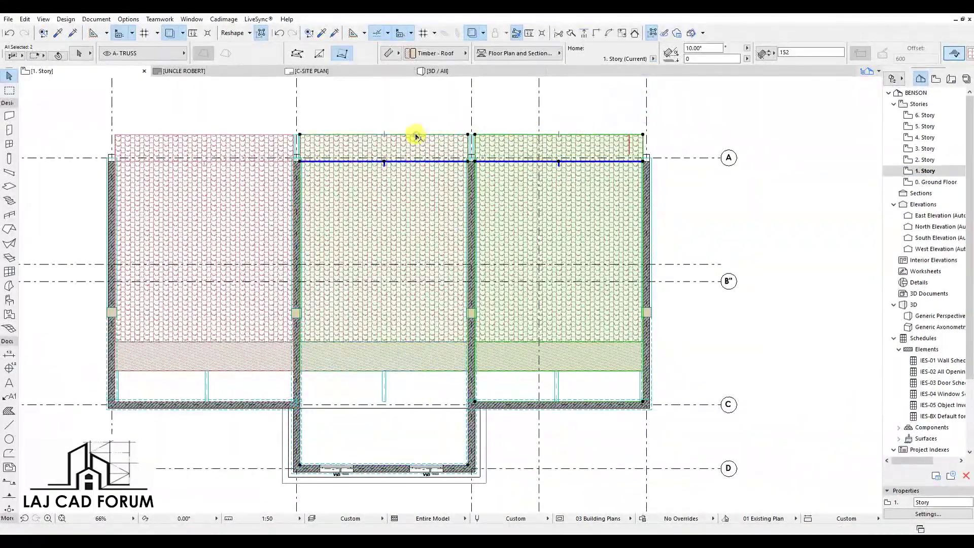
{"action": "left_click", "coordinate": [247, 135], "text": "shift"}
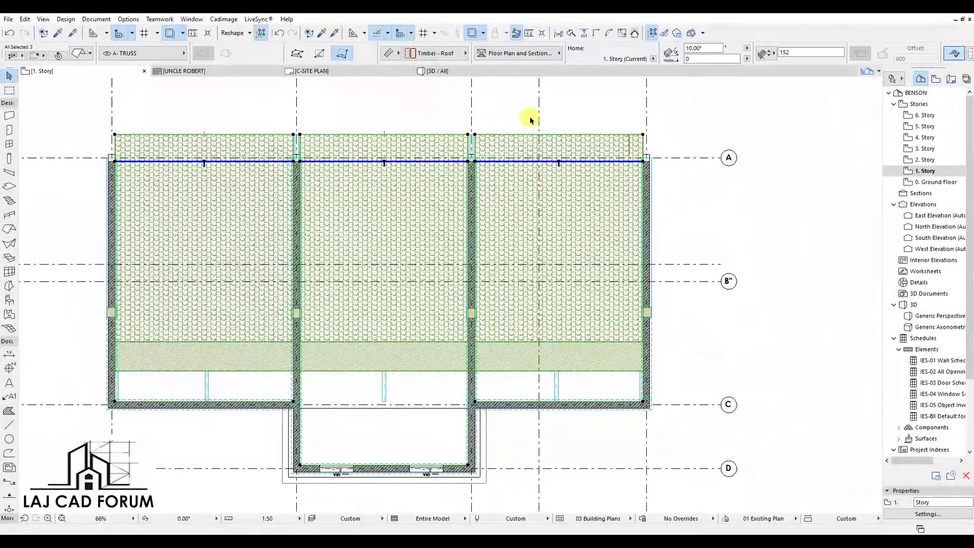
{"action": "right_click", "coordinate": [583, 105]}
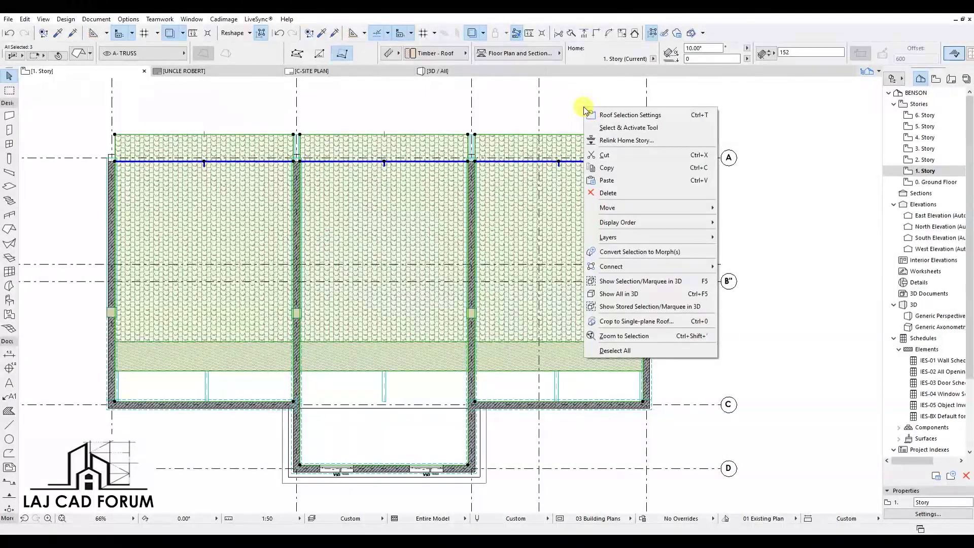
{"action": "left_click", "coordinate": [616, 116]}
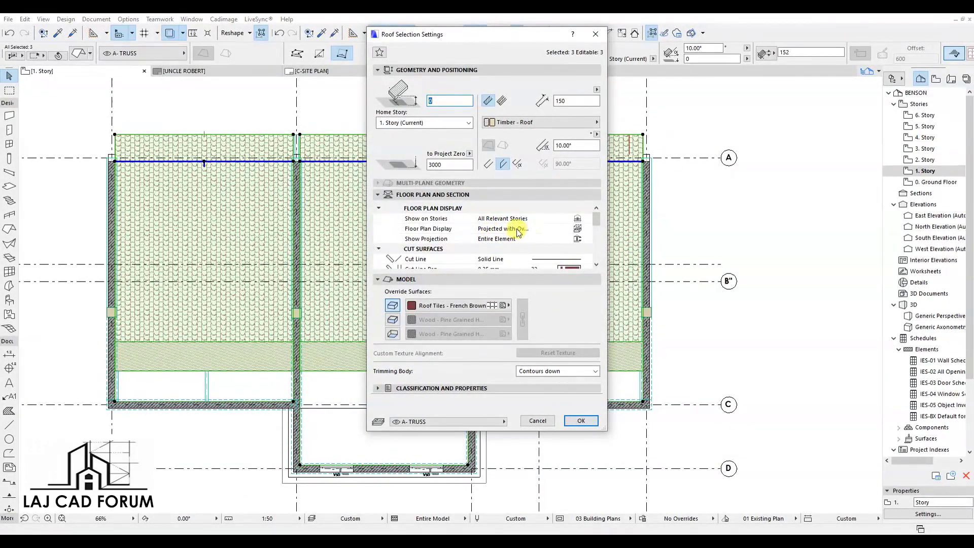
{"action": "left_click", "coordinate": [576, 232]}
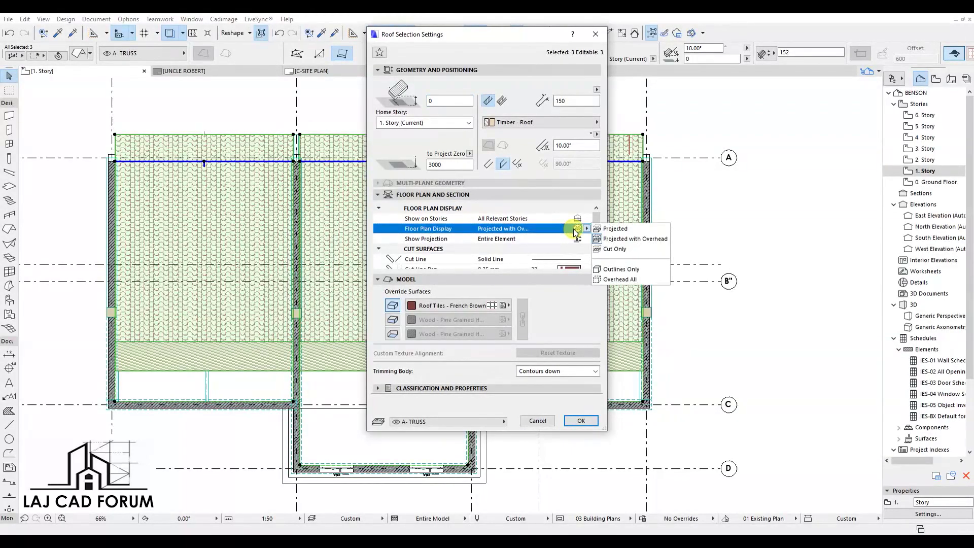
{"action": "left_click", "coordinate": [634, 273]}
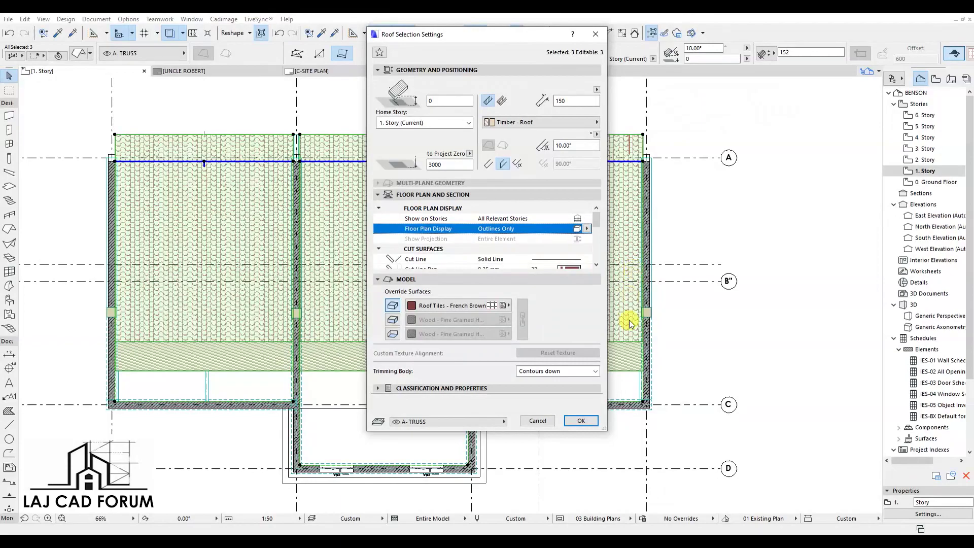
{"action": "left_click", "coordinate": [582, 421]}
{"action": "left_click", "coordinate": [718, 230]}
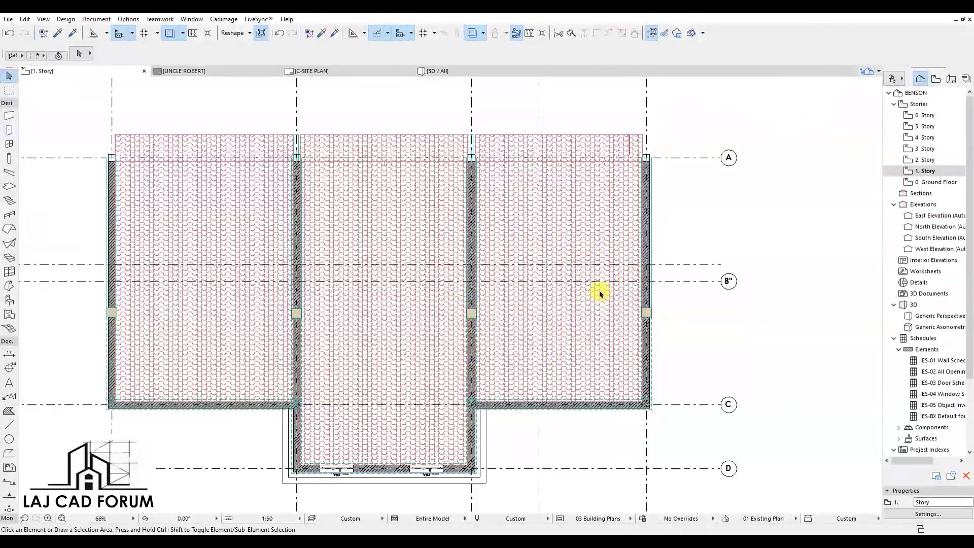
Show a marquee around the whole building in 3D and orbit to view the tiled roof
{"action": "scroll", "coordinate": [634, 234], "scroll_direction": "down", "scroll_amount": 1}
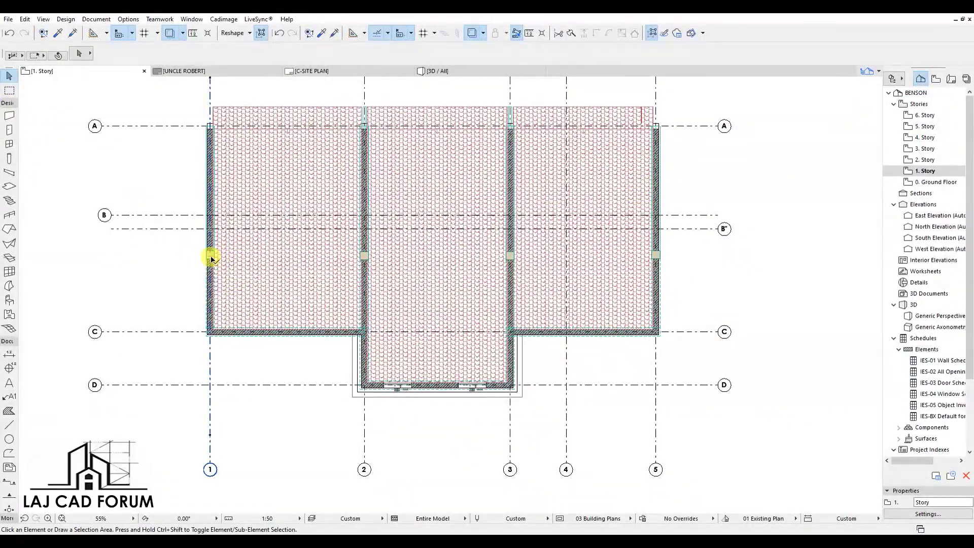
{"action": "mouse_move", "coordinate": [207, 261]}
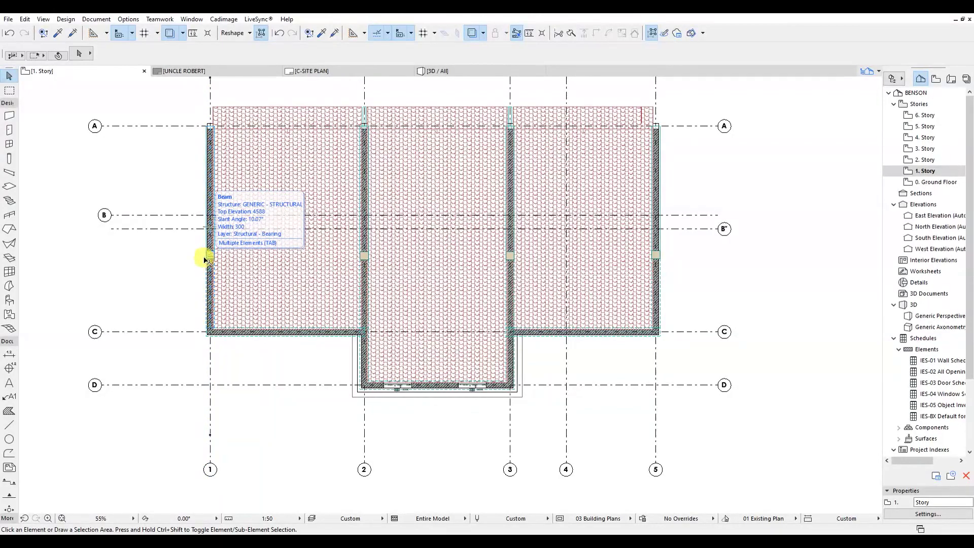
{"action": "left_click", "coordinate": [10, 90]}
{"action": "left_click", "coordinate": [684, 94]}
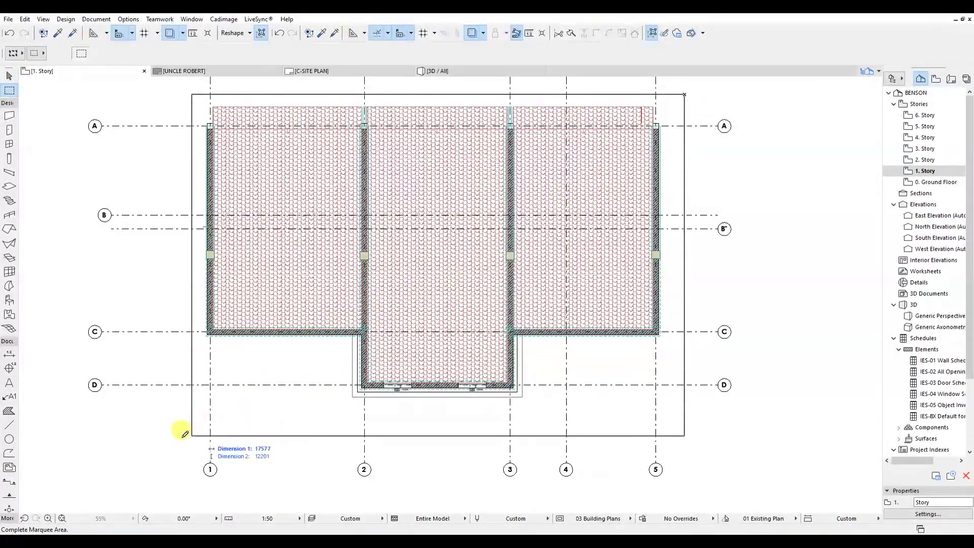
{"action": "left_click", "coordinate": [184, 434]}
{"action": "right_click", "coordinate": [117, 290]}
{"action": "left_click", "coordinate": [194, 454]}
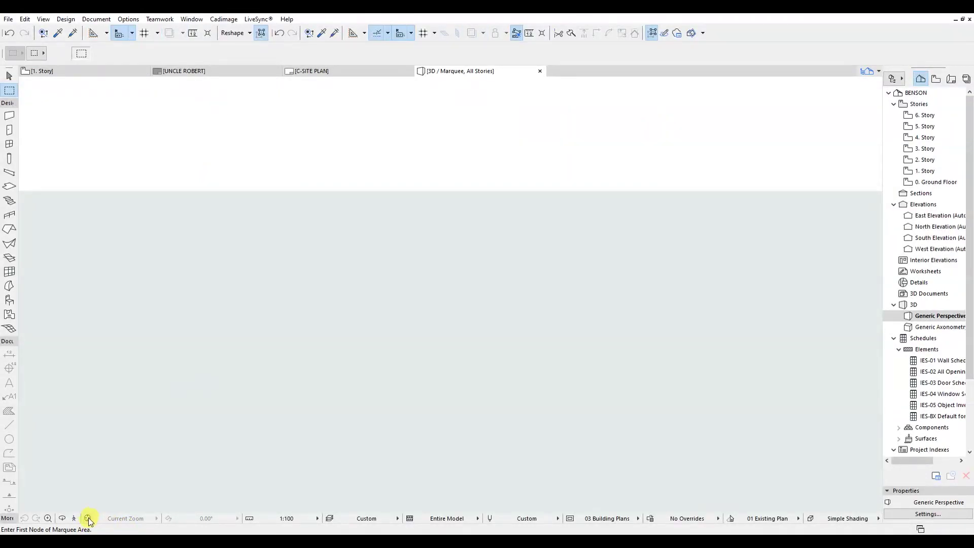
{"action": "left_click", "coordinate": [88, 518]}
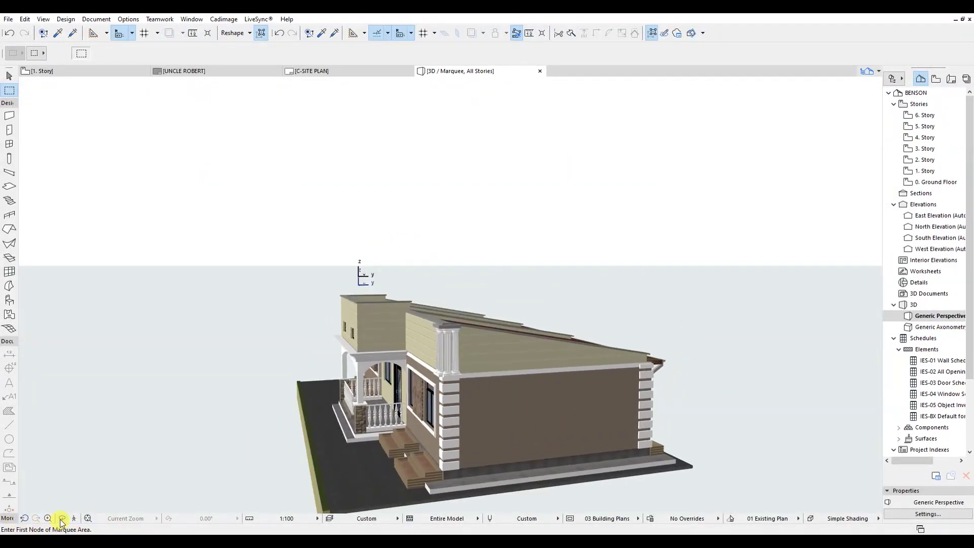
{"action": "left_click", "coordinate": [61, 518]}
{"action": "left_click_drag", "start_coordinate": [513, 342], "coordinate": [495, 408]}
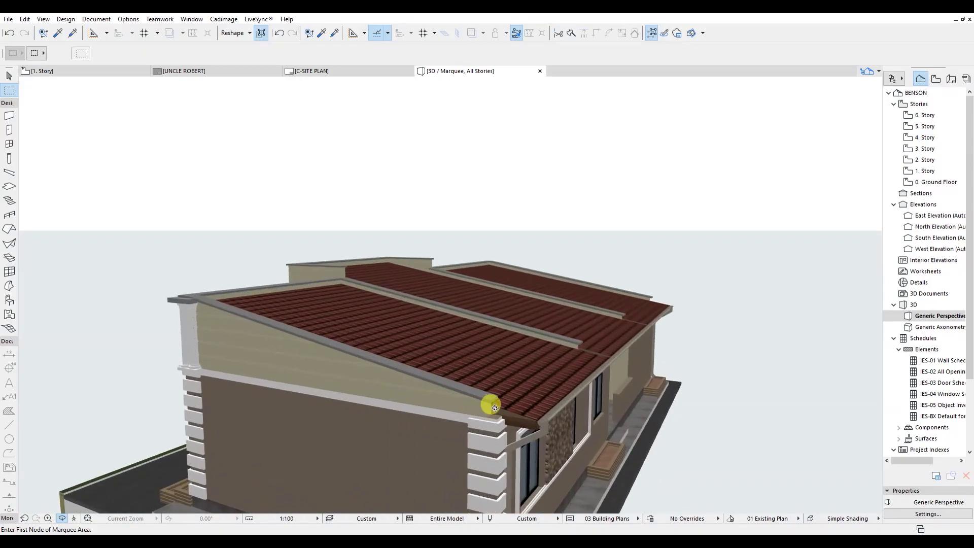
Select the four coping beams on the roof and group them, returning to the 1. Story plan
{"action": "left_click", "coordinate": [494, 399]}
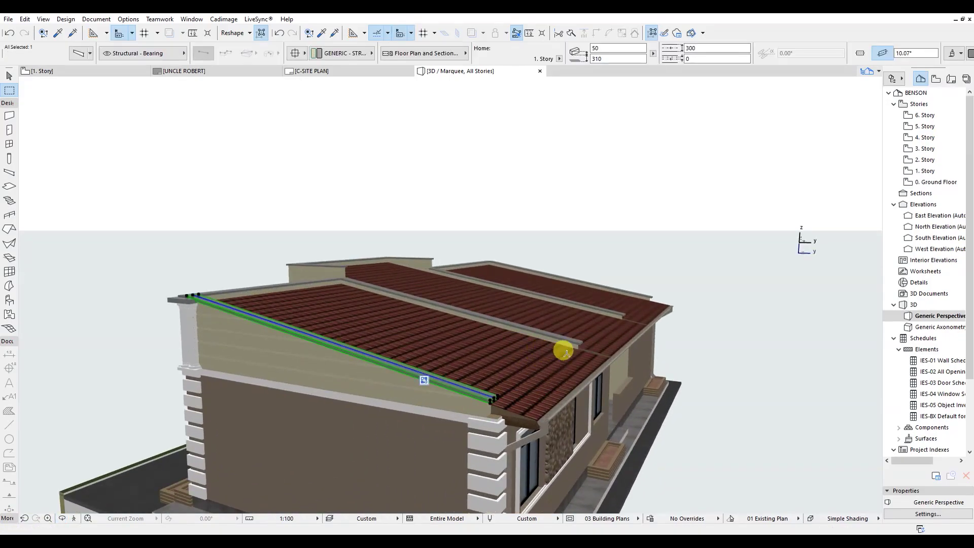
{"action": "left_click", "coordinate": [578, 342], "text": "shift"}
{"action": "left_click", "coordinate": [622, 315], "text": "shift"}
{"action": "left_click", "coordinate": [646, 294], "text": "shift"}
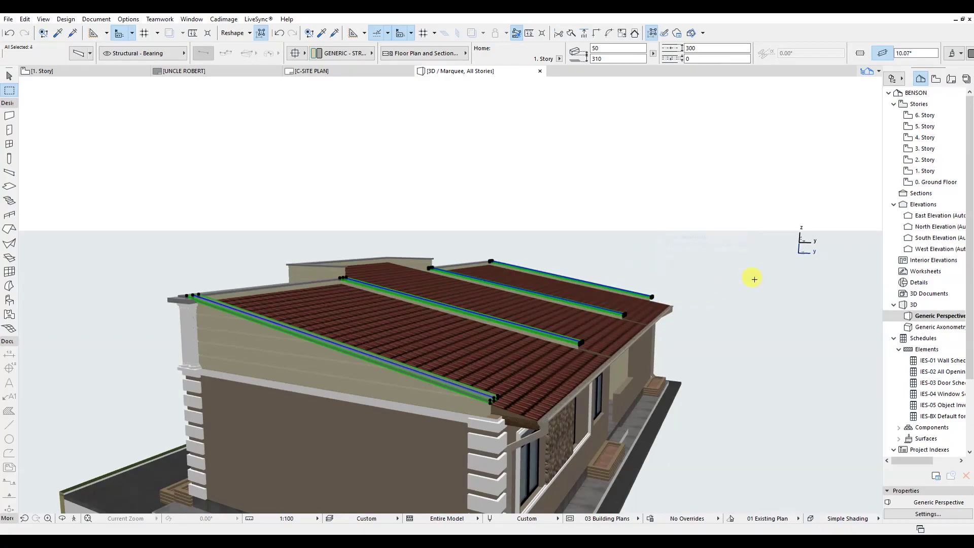
{"action": "key", "text": "ctrl+g"}
{"action": "left_click", "coordinate": [40, 72]}
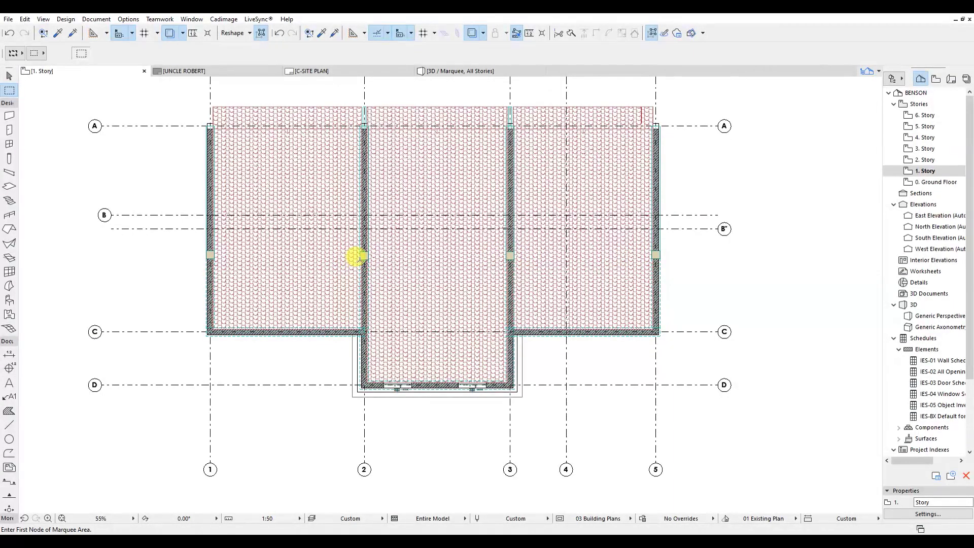
Set the four grouped coping beams' Floor Plan Display to Outlines Only, then deselect them
{"action": "left_click", "coordinate": [657, 130]}
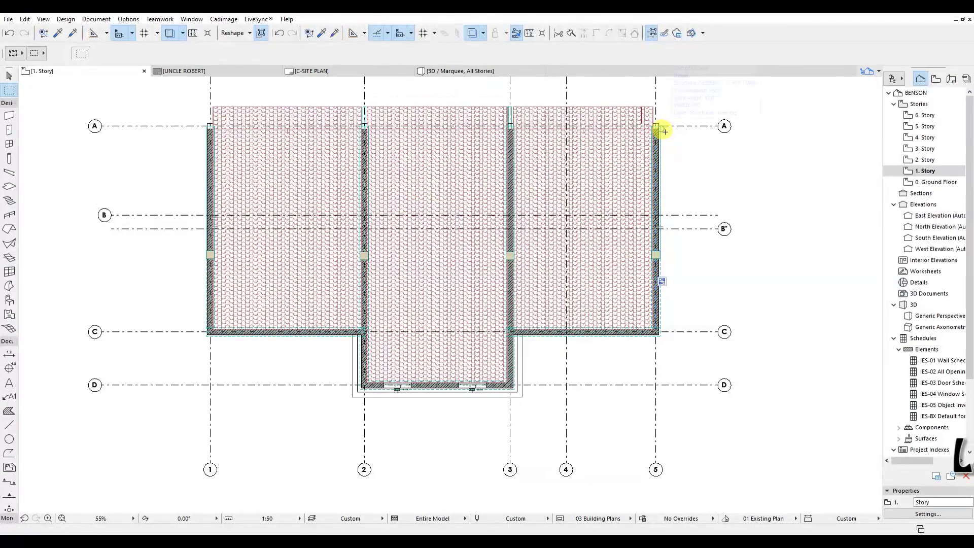
{"action": "left_click", "coordinate": [649, 33]}
{"action": "right_click", "coordinate": [737, 171]}
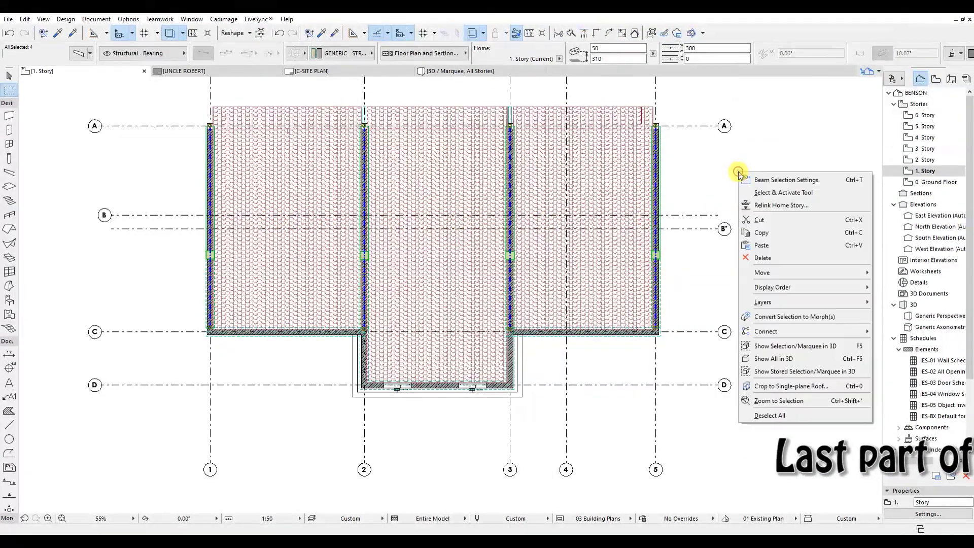
{"action": "left_click", "coordinate": [796, 181]}
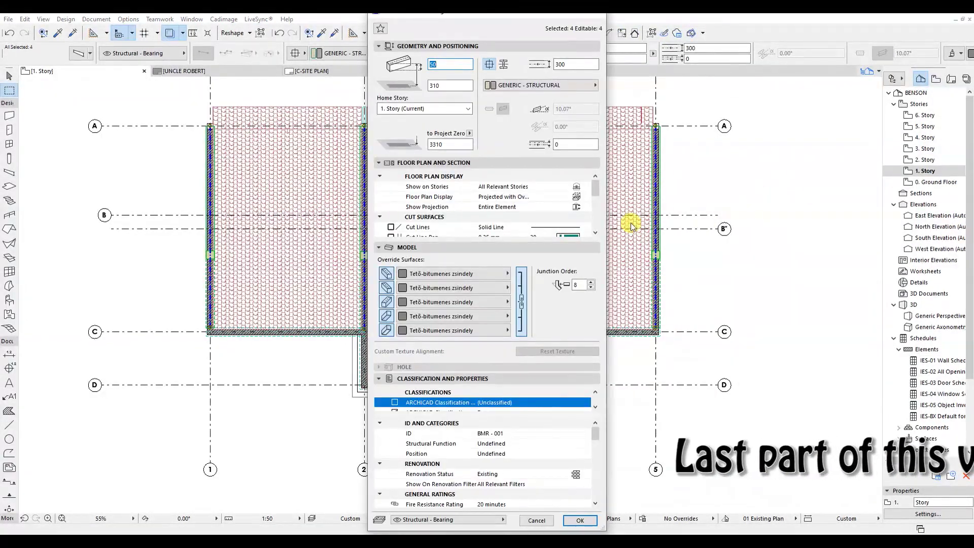
{"action": "left_click", "coordinate": [579, 202]}
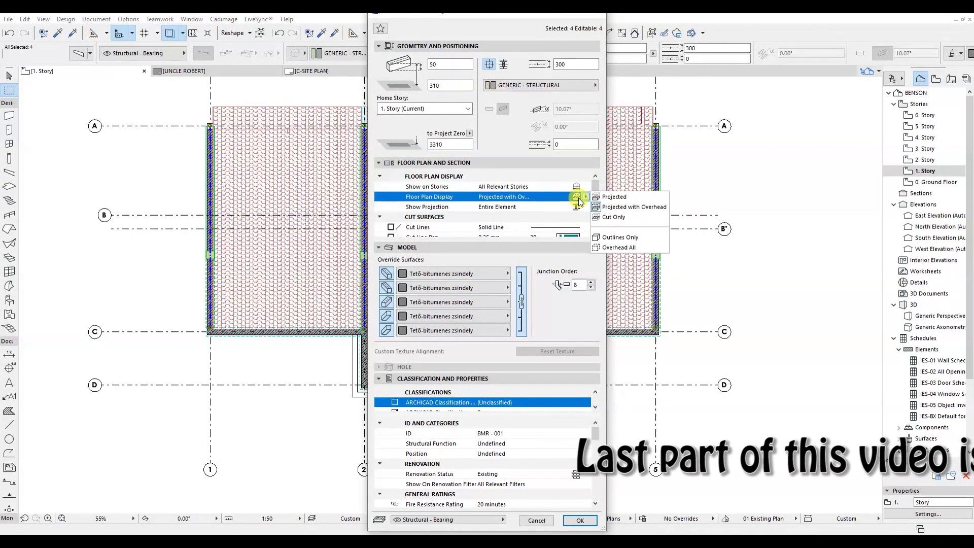
{"action": "left_click", "coordinate": [625, 241]}
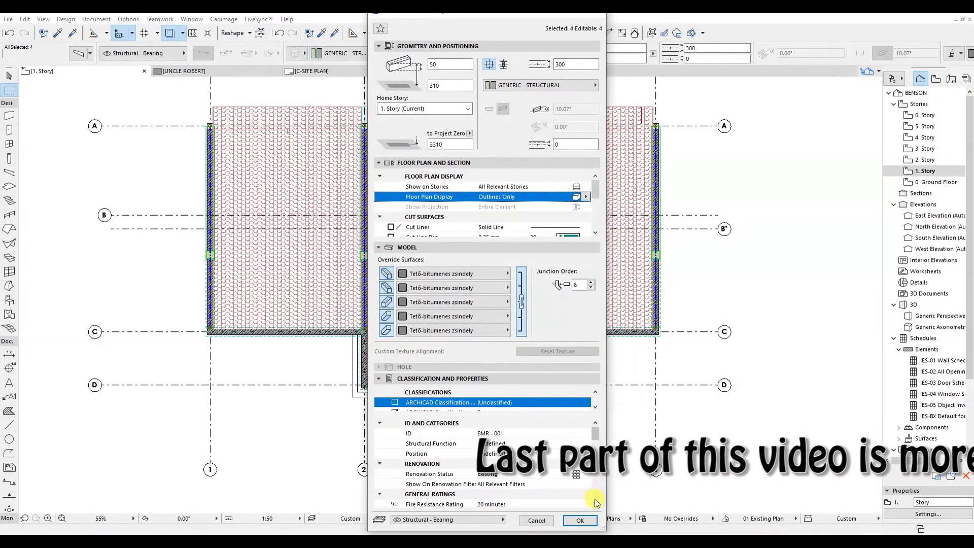
{"action": "left_click", "coordinate": [580, 521]}
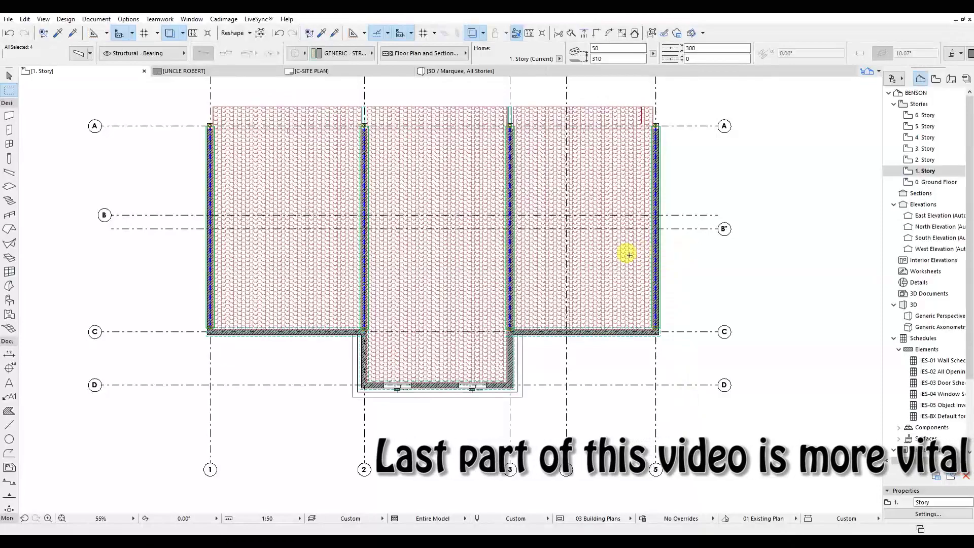
{"action": "key", "text": "Escape"}
Select the three roofs and set their Uncut Line Pen to pen 161 (0.10 mm)
{"action": "scroll", "coordinate": [716, 261], "scroll_direction": "down", "scroll_amount": 2}
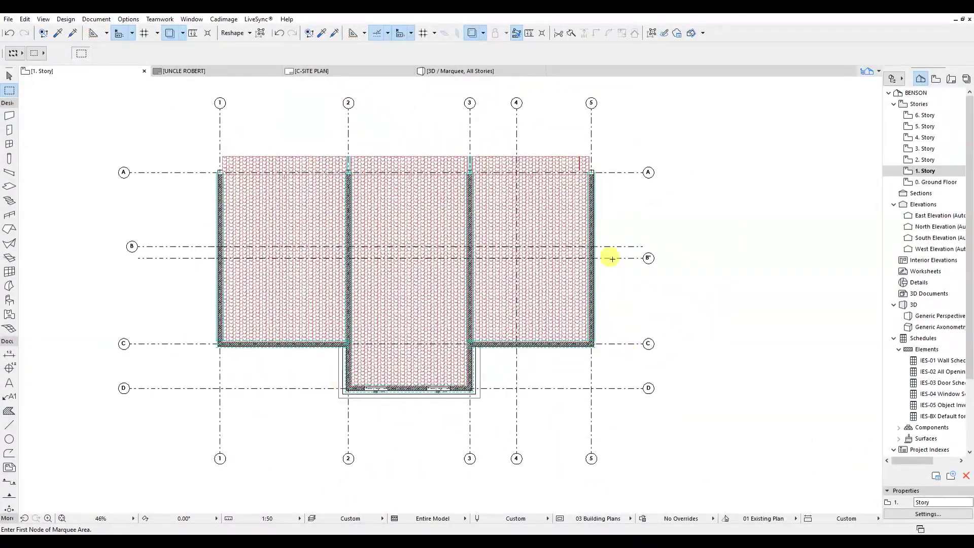
{"action": "left_click", "coordinate": [563, 159], "text": "shift"}
{"action": "left_click", "coordinate": [442, 158], "text": "shift"}
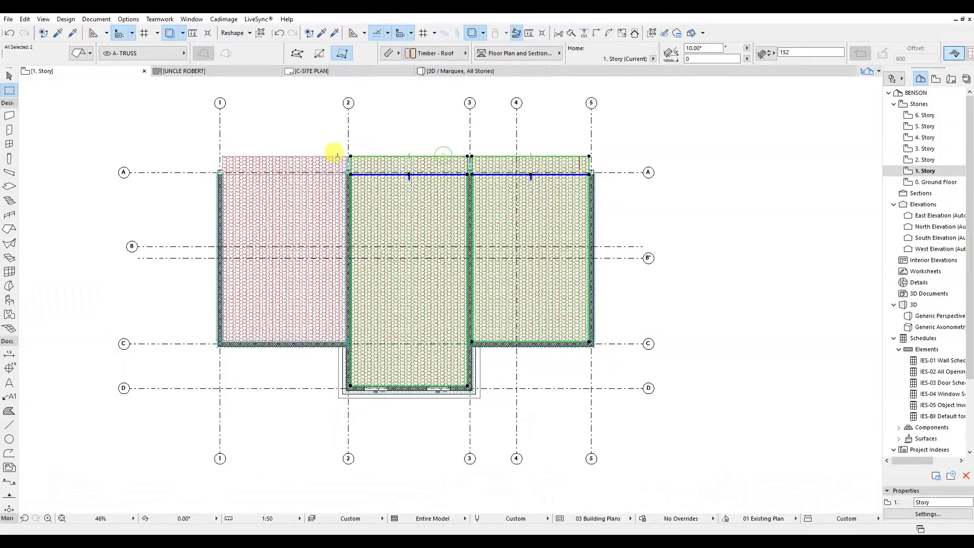
{"action": "left_click", "coordinate": [321, 160], "text": "shift"}
{"action": "key", "text": "ctrl+t"}
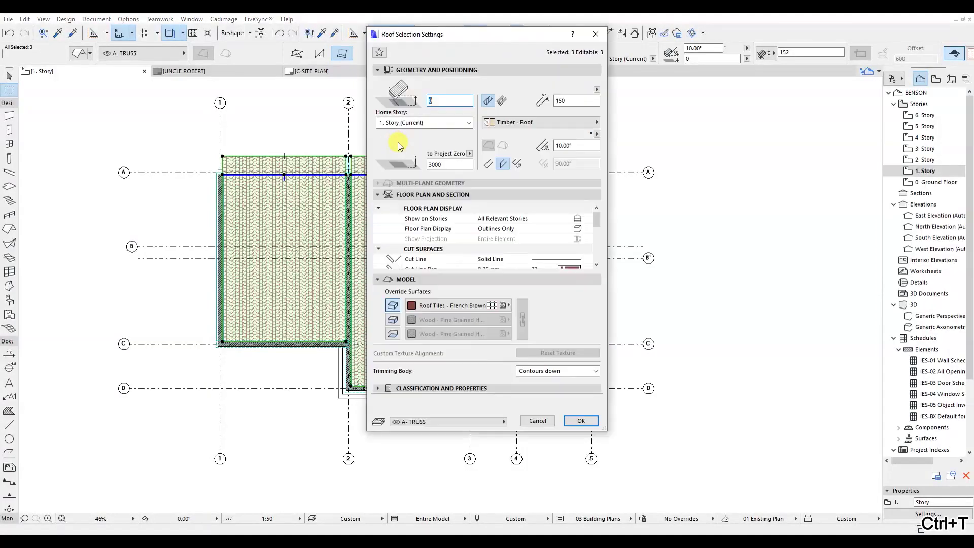
{"action": "scroll", "coordinate": [568, 264], "scroll_direction": "down", "scroll_amount": 1}
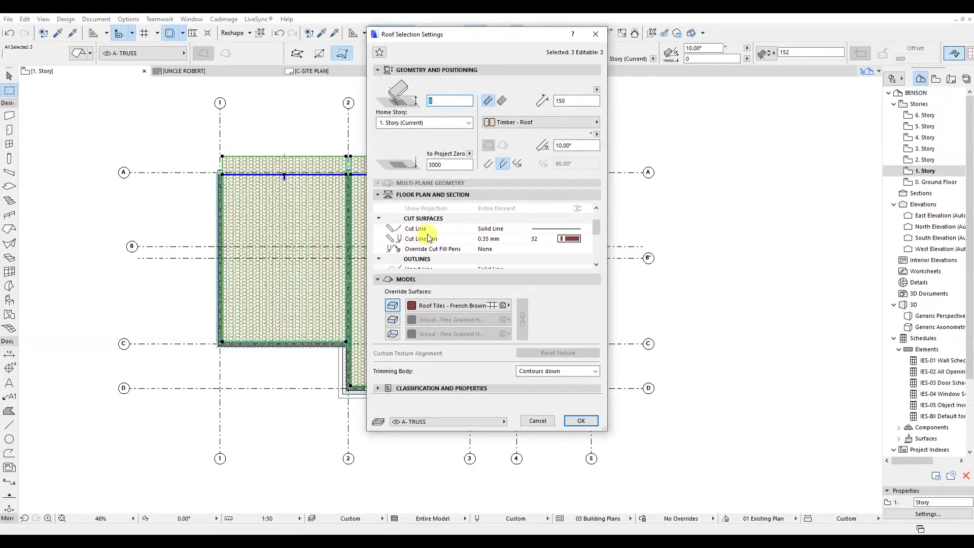
{"action": "scroll", "coordinate": [428, 237], "scroll_direction": "down", "scroll_amount": 1}
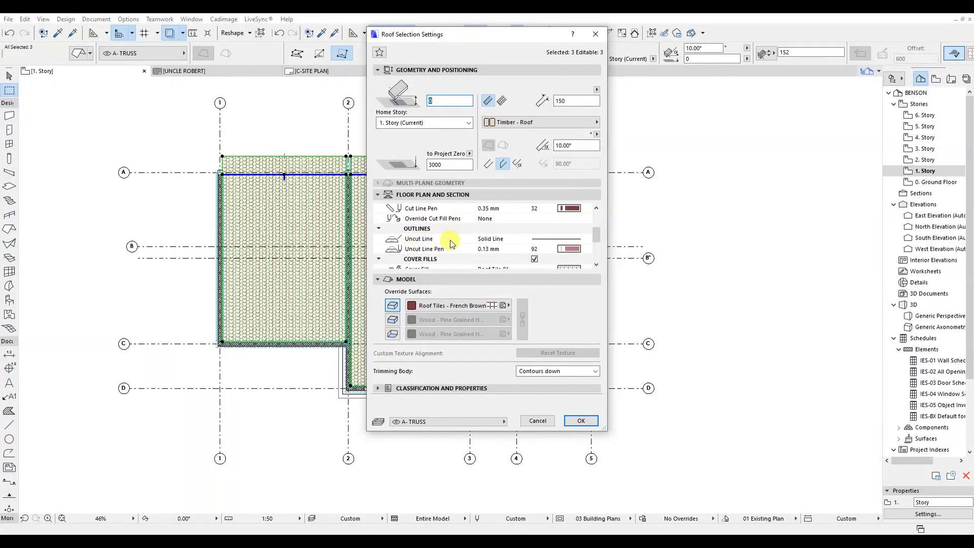
{"action": "left_click", "coordinate": [570, 250]}
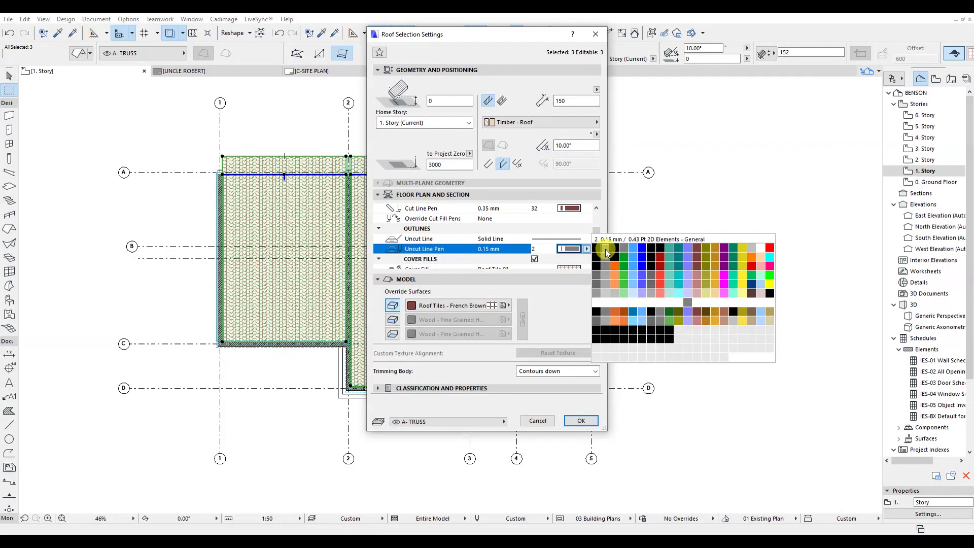
{"action": "left_click", "coordinate": [595, 325]}
{"action": "left_click", "coordinate": [581, 421]}
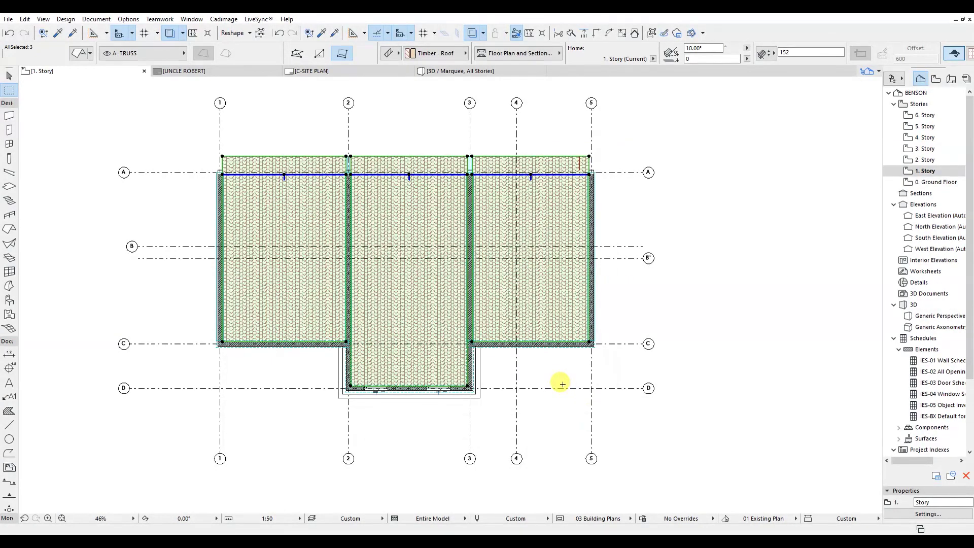
Set the three roofs' Cover Fill Pen to pen 161, then deselect them
{"action": "scroll", "coordinate": [591, 304], "scroll_direction": "up", "scroll_amount": 2}
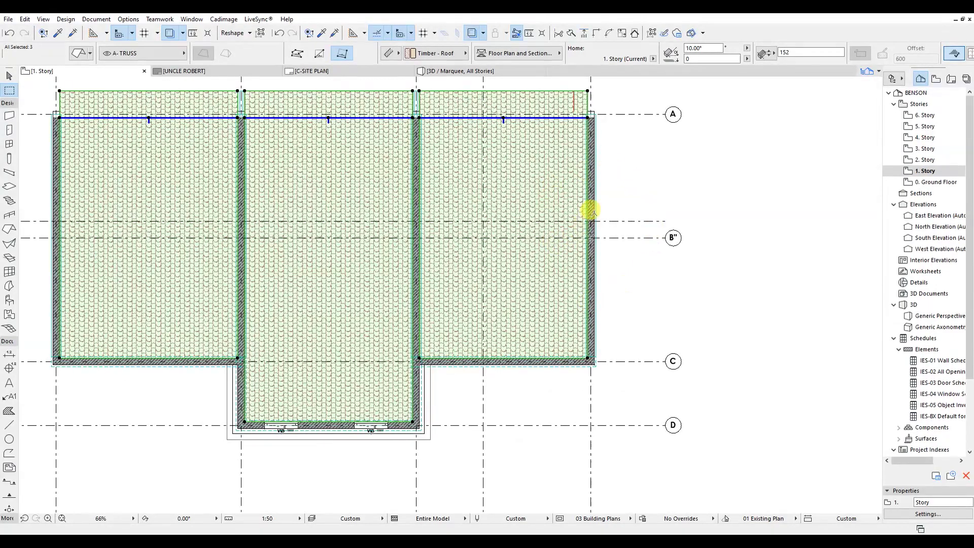
{"action": "key", "text": "ctrl+t"}
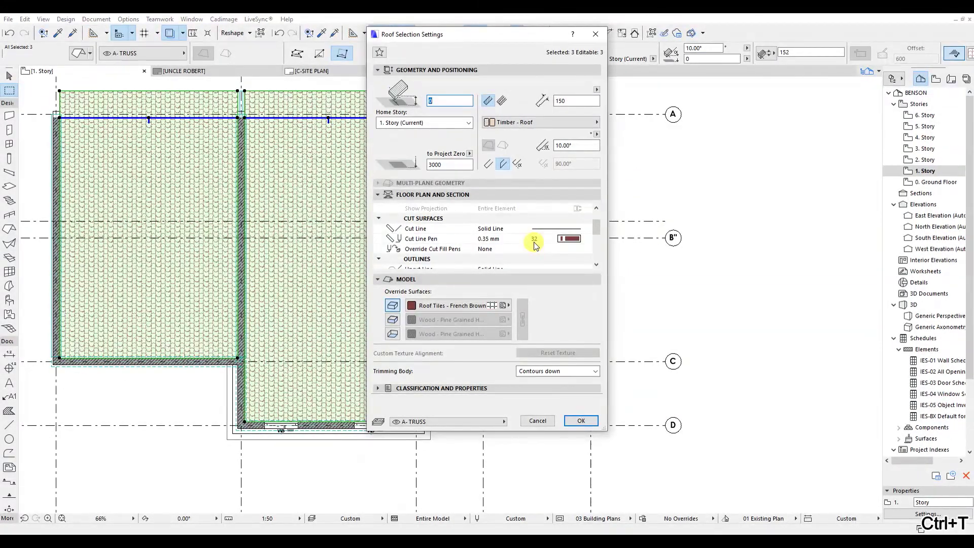
{"action": "scroll", "coordinate": [535, 246], "scroll_direction": "down", "scroll_amount": 3}
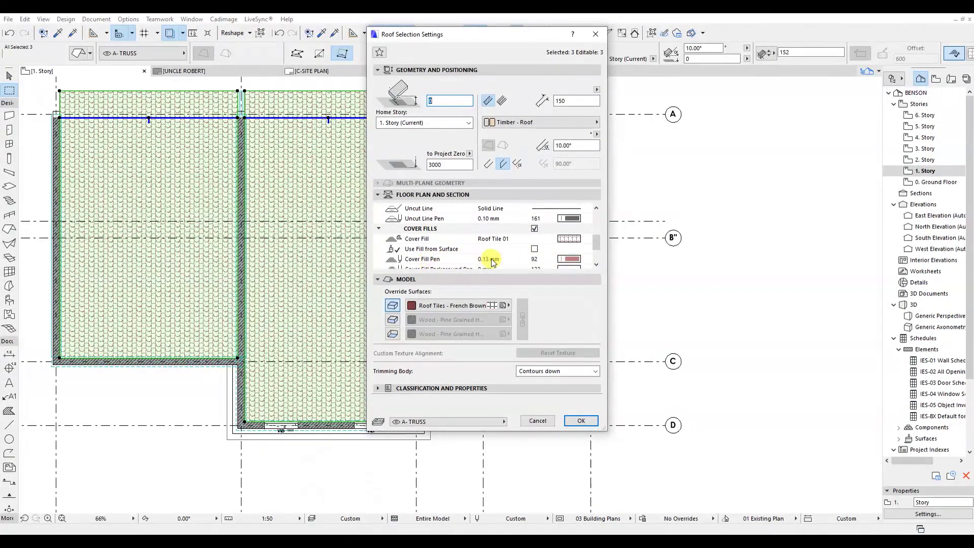
{"action": "left_click", "coordinate": [572, 259]}
{"action": "left_click", "coordinate": [595, 332]}
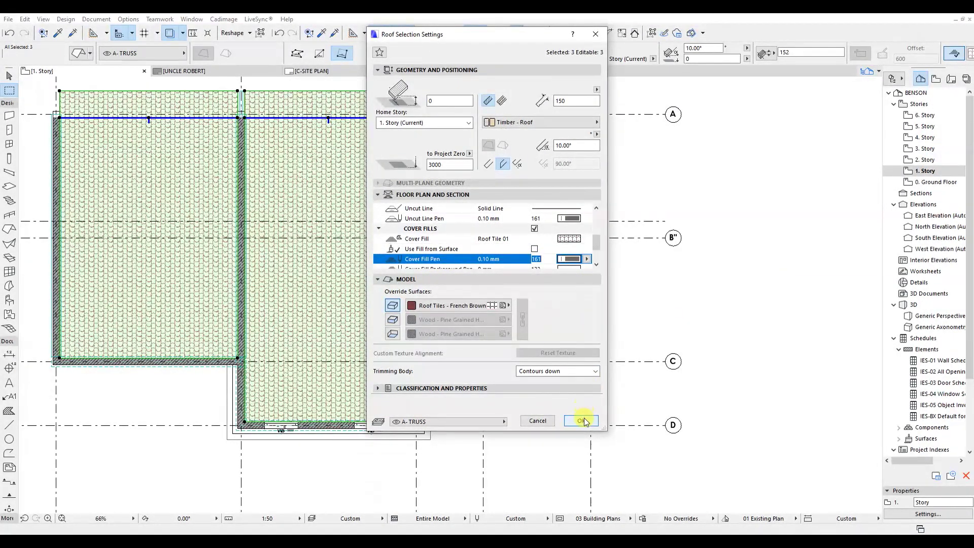
{"action": "left_click", "coordinate": [581, 420]}
{"action": "key", "text": "Escape"}
{"action": "scroll", "coordinate": [639, 287], "scroll_direction": "down", "scroll_amount": 3}
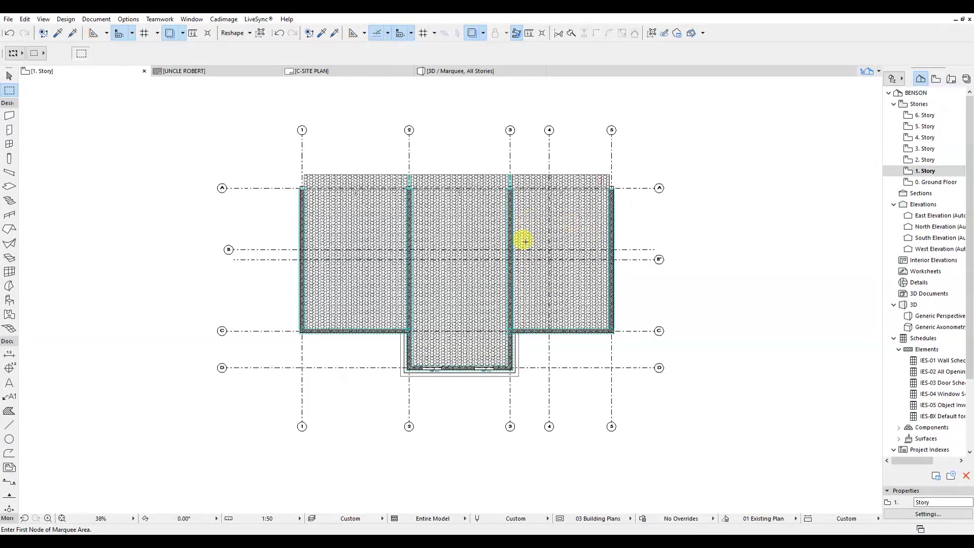
Select the four parapet walls: along grid line C, left, right and bottom
{"action": "scroll", "coordinate": [370, 359], "scroll_direction": "up", "scroll_amount": 5}
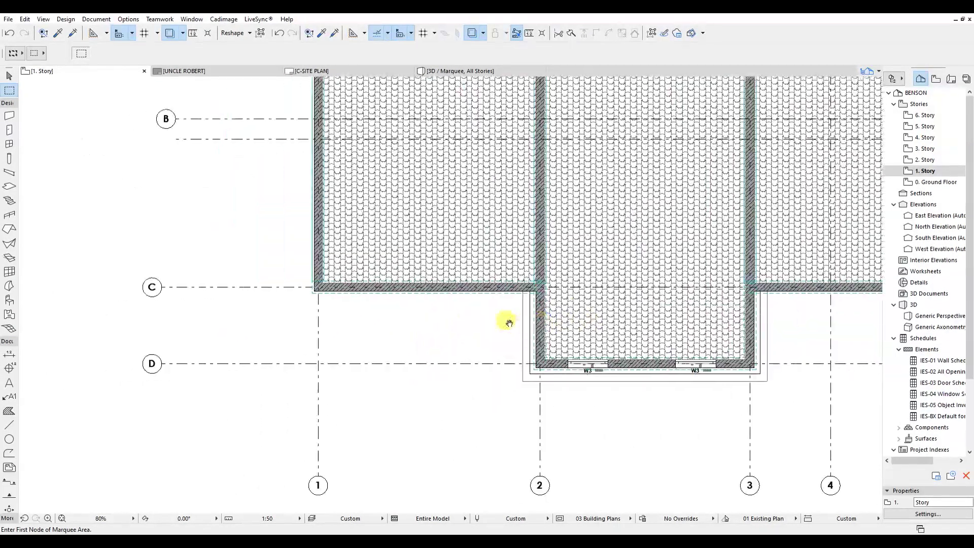
{"action": "scroll", "coordinate": [334, 283], "scroll_direction": "up", "scroll_amount": 2}
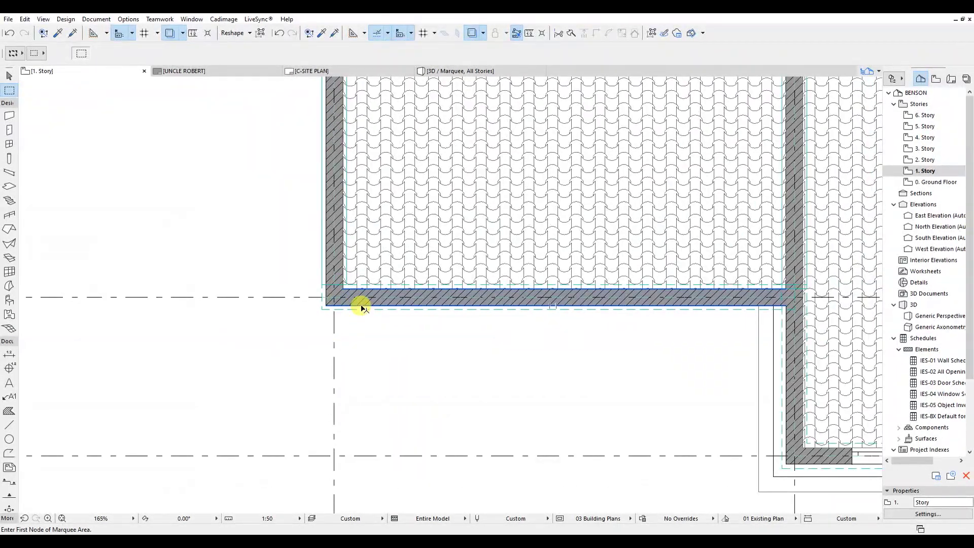
{"action": "left_click", "coordinate": [362, 306], "text": "shift"}
{"action": "left_click", "coordinate": [328, 259], "text": "shift"}
{"action": "scroll", "coordinate": [552, 278], "scroll_direction": "down", "scroll_amount": 5}
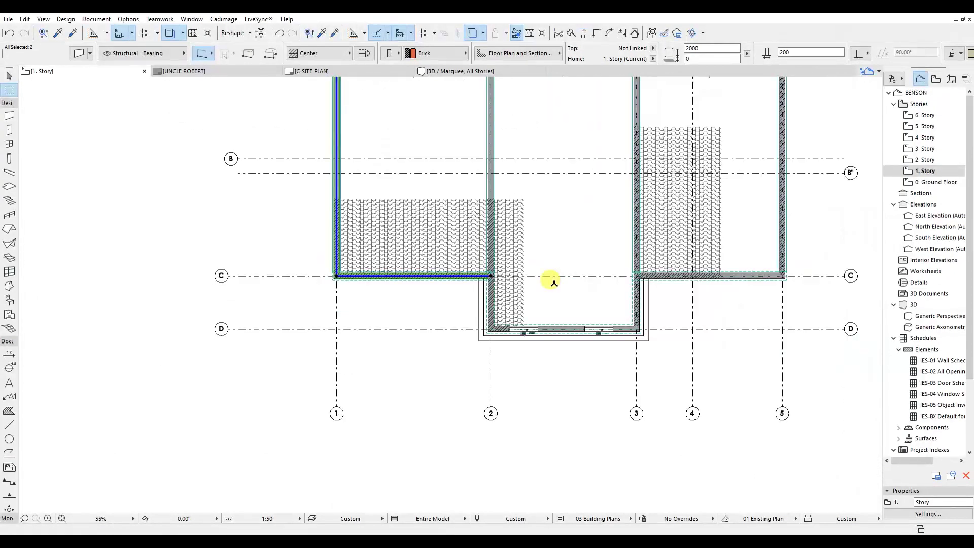
{"action": "scroll", "coordinate": [642, 217], "scroll_direction": "up", "scroll_amount": 5}
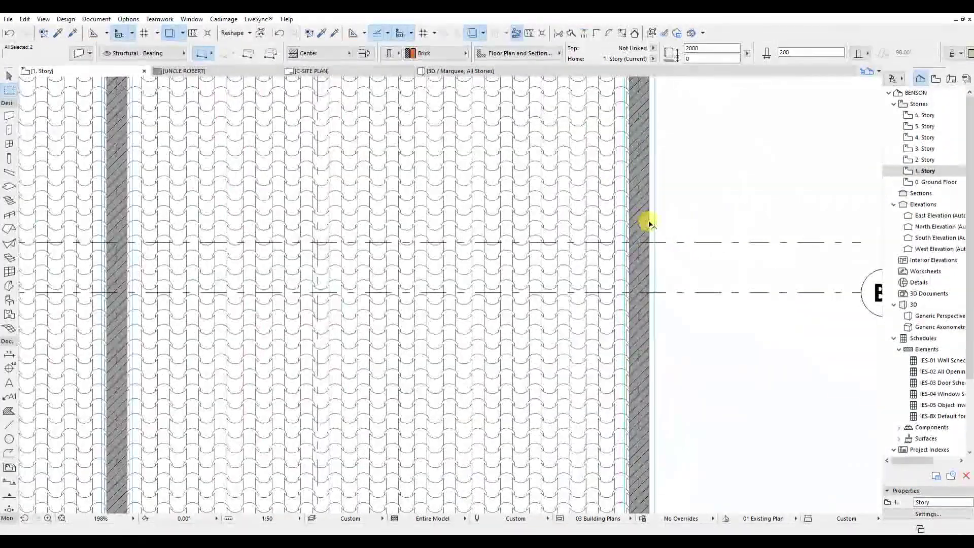
{"action": "left_click", "coordinate": [645, 218], "text": "shift"}
{"action": "scroll", "coordinate": [660, 359], "scroll_direction": "down", "scroll_amount": 4}
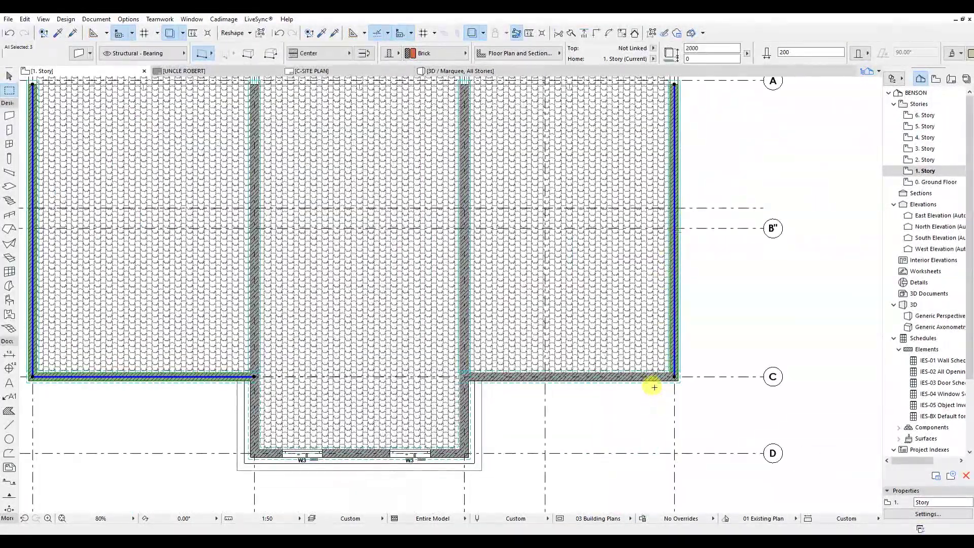
{"action": "scroll", "coordinate": [652, 376], "scroll_direction": "up", "scroll_amount": 4}
{"action": "left_click", "coordinate": [658, 374], "text": "shift"}
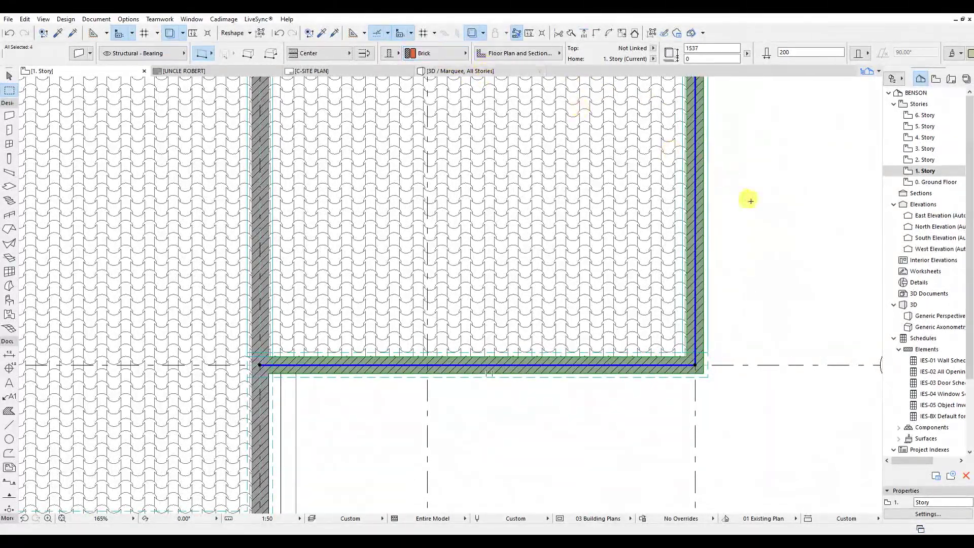
Override both wall cut fill pens with pen 19 (0 mm) for foreground and background, then deselect
{"action": "key", "text": "ctrl+t"}
{"action": "scroll", "coordinate": [575, 276], "scroll_direction": "down", "scroll_amount": 3}
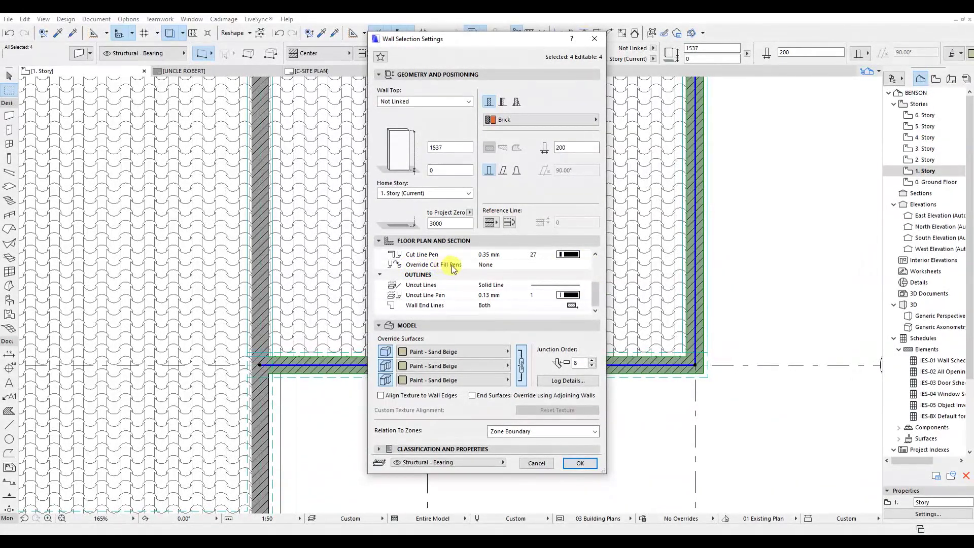
{"action": "left_click", "coordinate": [578, 265]}
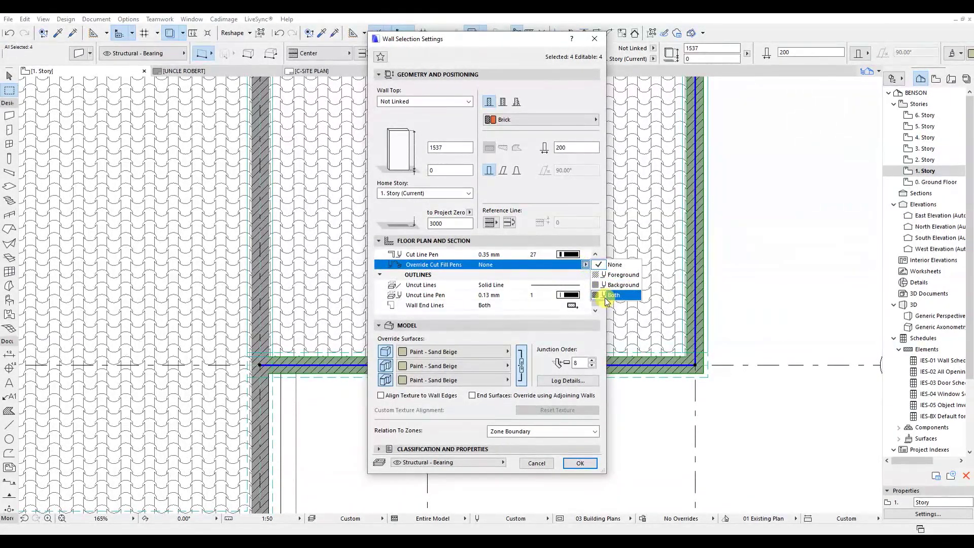
{"action": "left_click", "coordinate": [593, 293]}
{"action": "left_click", "coordinate": [577, 275]}
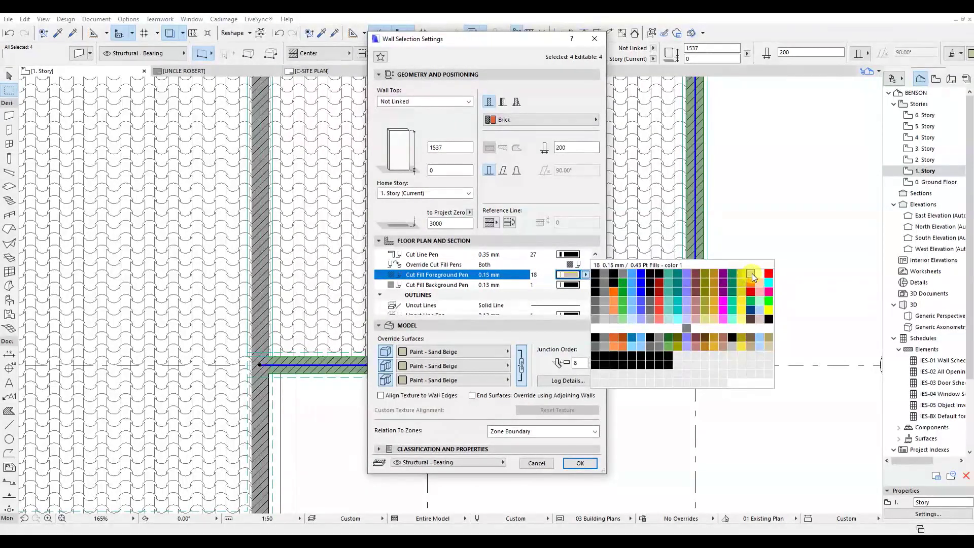
{"action": "left_click", "coordinate": [614, 268]}
{"action": "left_click", "coordinate": [569, 285]}
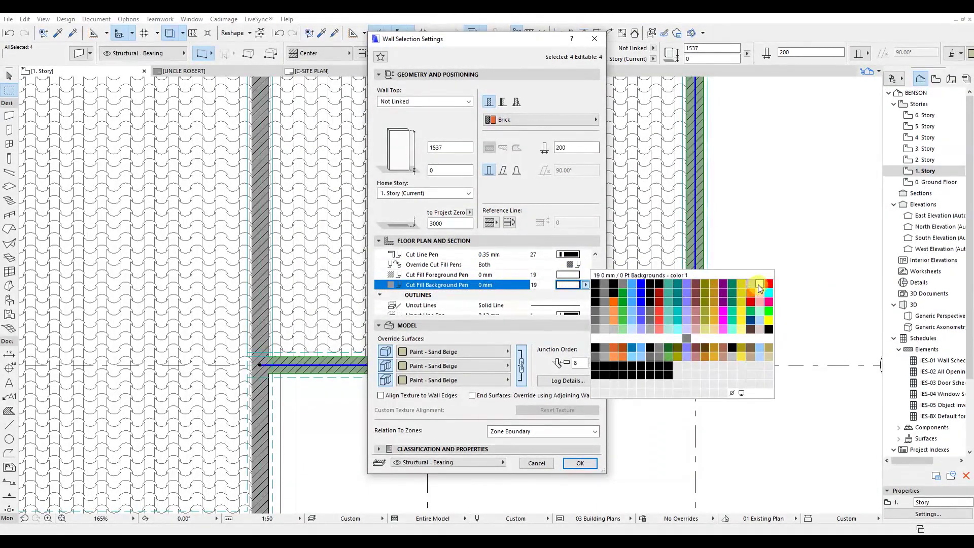
{"action": "left_click", "coordinate": [613, 277]}
{"action": "left_click", "coordinate": [581, 463]}
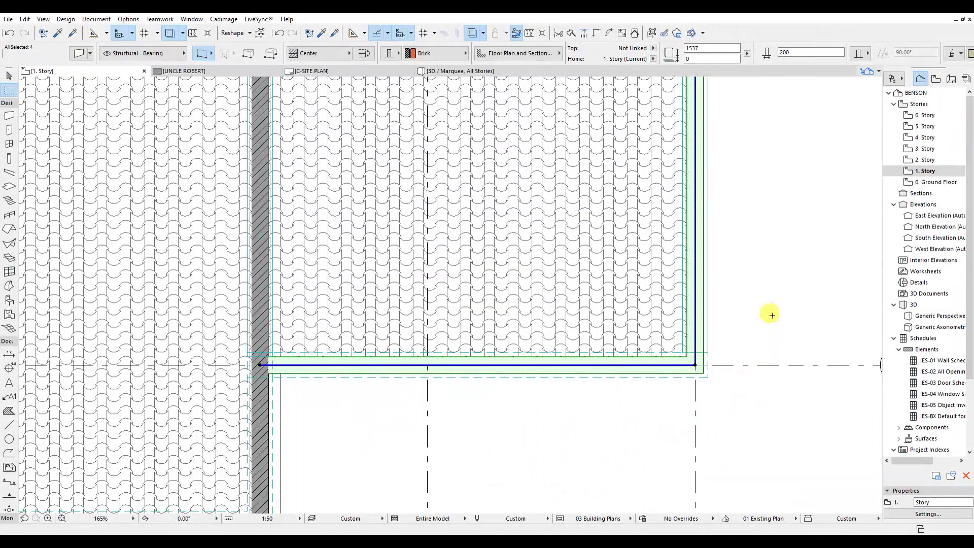
{"action": "key", "text": "Escape"}
Undo the last action and select all the coping beams, including those along grid C
{"action": "scroll", "coordinate": [769, 295], "scroll_direction": "down", "scroll_amount": 5}
{"action": "key", "text": "ctrl+z"}
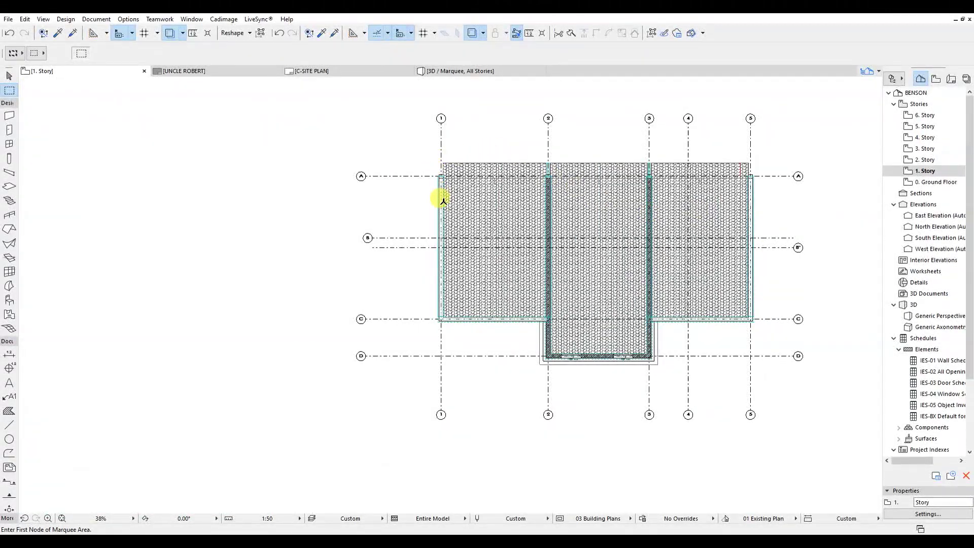
{"action": "scroll", "coordinate": [441, 178], "scroll_direction": "up", "scroll_amount": 4}
{"action": "key", "text": "ctrl+a"}
{"action": "scroll", "coordinate": [449, 194], "scroll_direction": "down", "scroll_amount": 3}
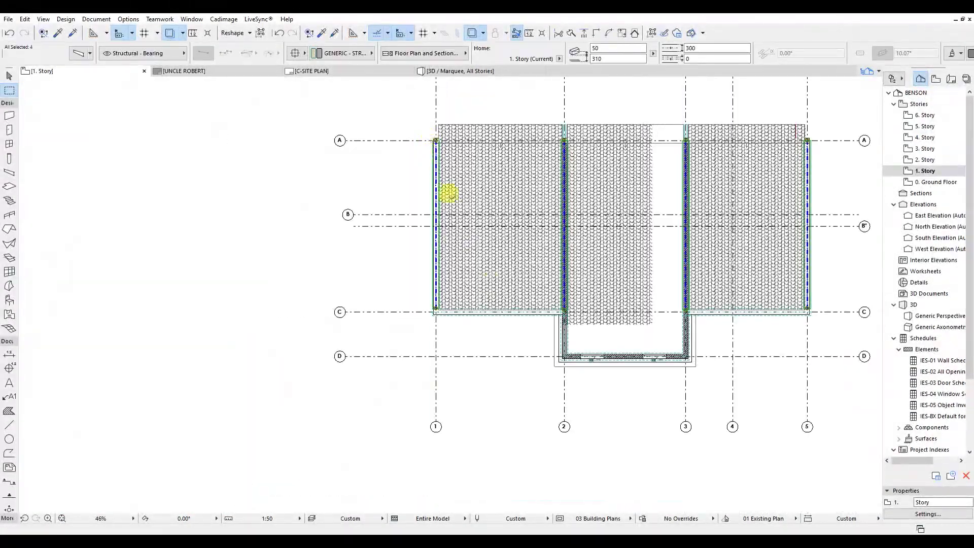
{"action": "scroll", "coordinate": [540, 319], "scroll_direction": "up", "scroll_amount": 2}
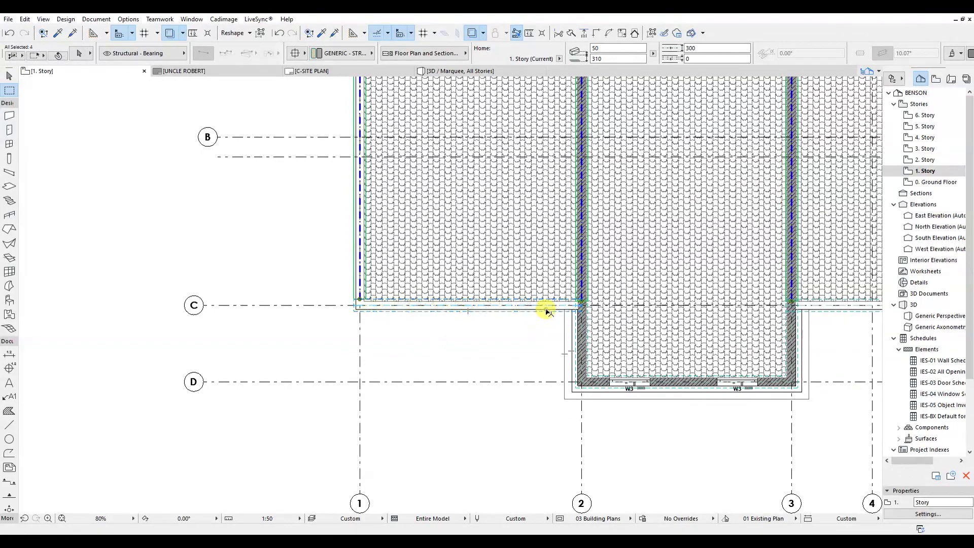
{"action": "scroll", "coordinate": [598, 320], "scroll_direction": "right", "scroll_amount": 5}
{"action": "left_click", "coordinate": [661, 290], "text": "shift"}
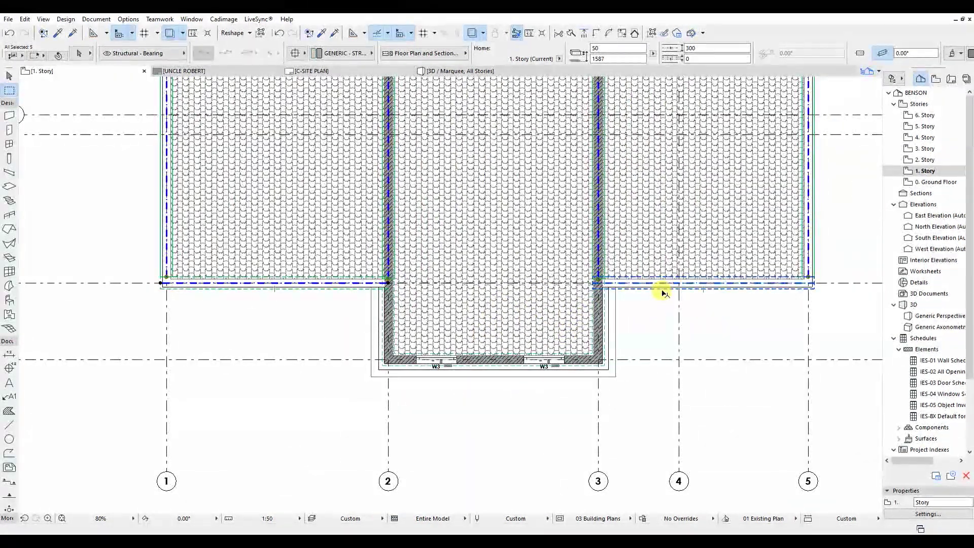
{"action": "left_click", "coordinate": [662, 289], "text": "shift"}
Hide the beams' reference axis, use pen 181 (0.01 mm) for uncut and overhead lines, Hidden Line 2 overhead
{"action": "key", "text": "ctrl+t"}
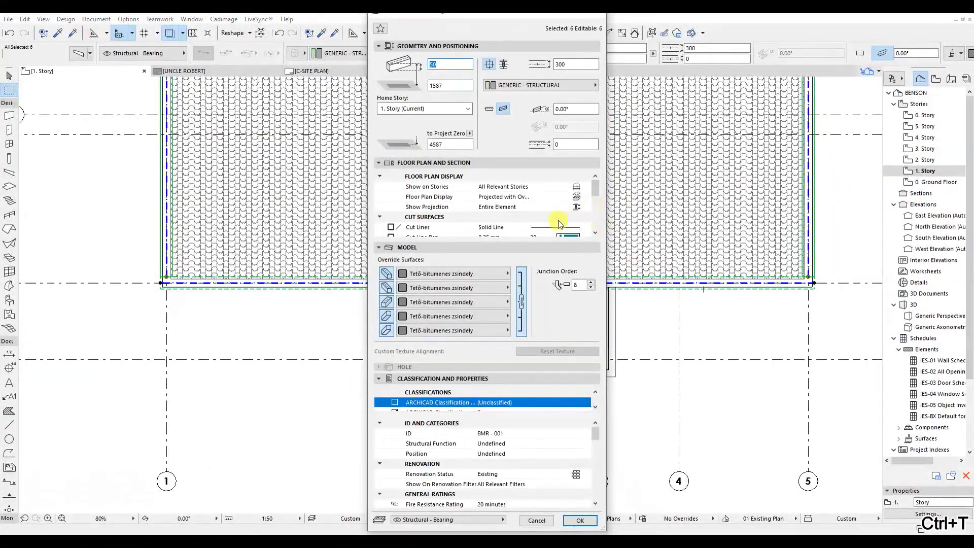
{"action": "scroll", "coordinate": [563, 222], "scroll_direction": "down", "scroll_amount": 2}
{"action": "scroll", "coordinate": [500, 223], "scroll_direction": "down", "scroll_amount": 1}
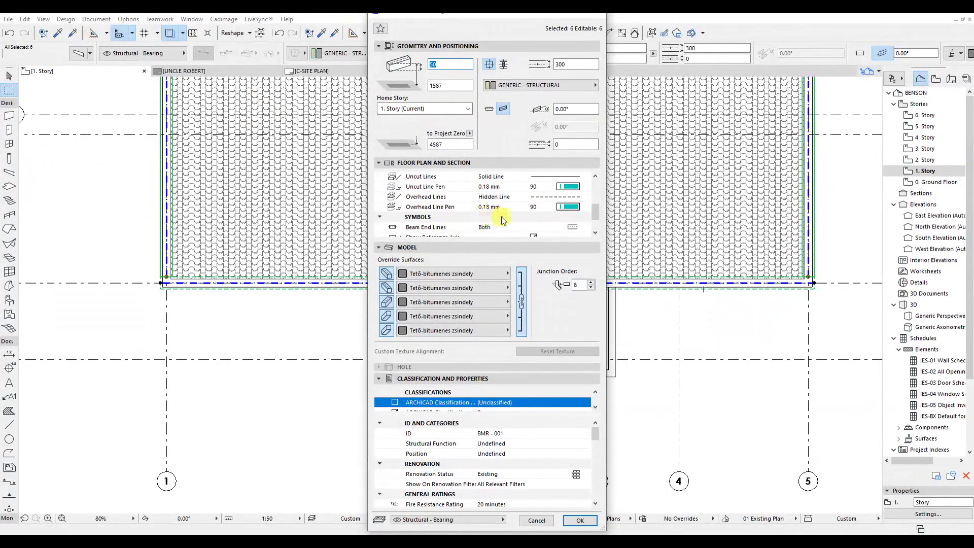
{"action": "scroll", "coordinate": [508, 219], "scroll_direction": "down", "scroll_amount": 1}
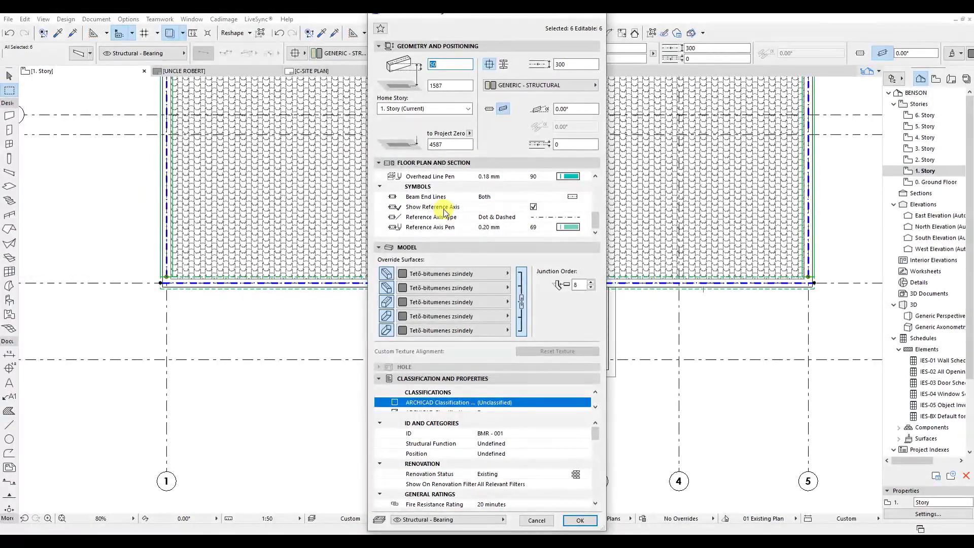
{"action": "left_click", "coordinate": [533, 207]}
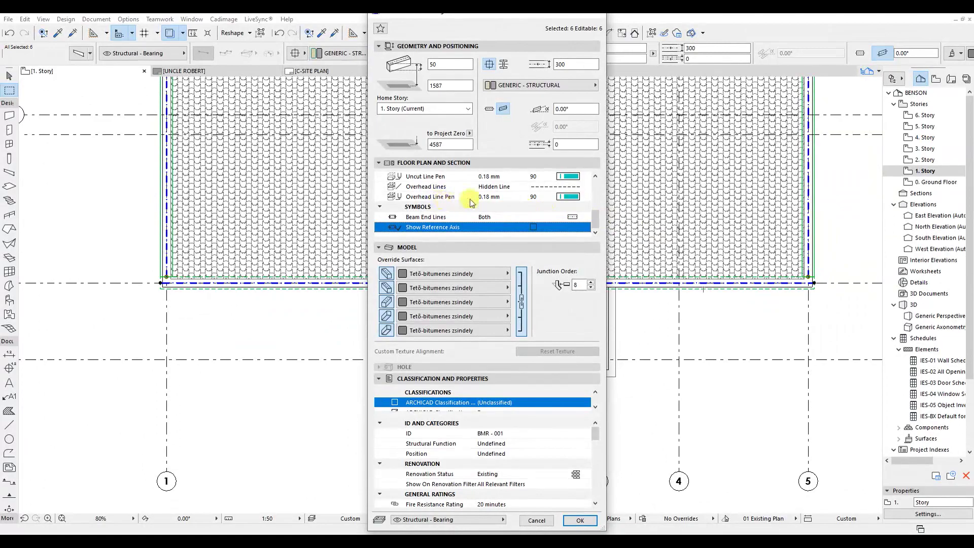
{"action": "left_click", "coordinate": [578, 198]}
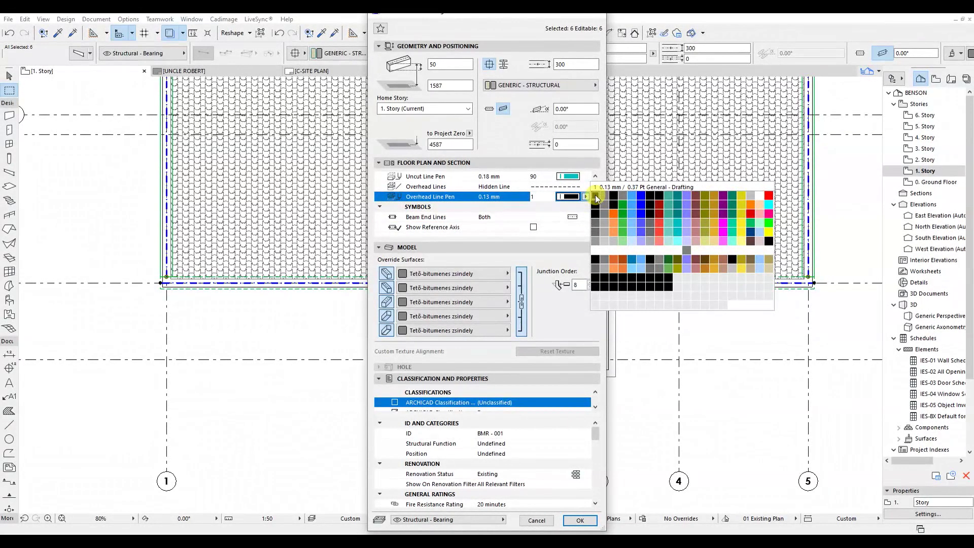
{"action": "left_click", "coordinate": [596, 276]}
{"action": "left_click", "coordinate": [578, 177]}
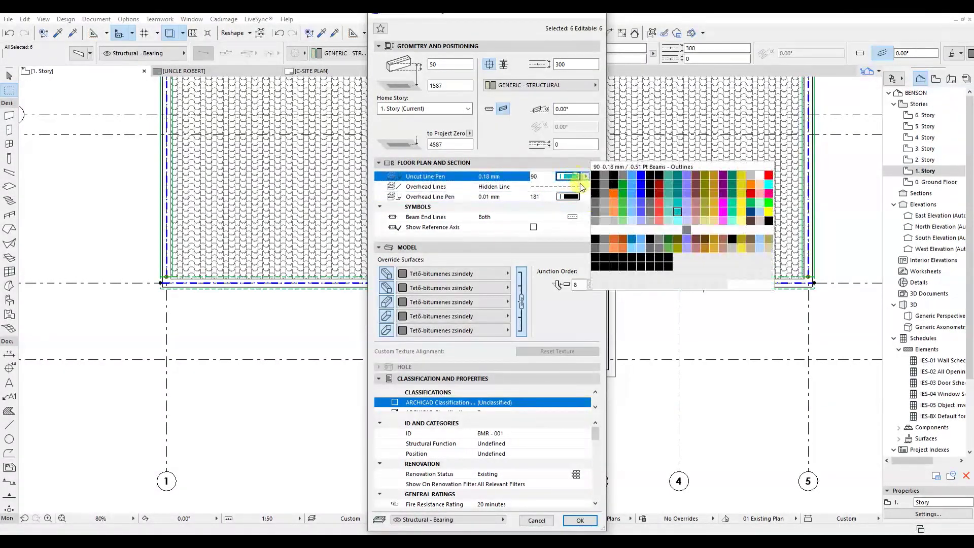
{"action": "left_click", "coordinate": [596, 255]}
{"action": "scroll", "coordinate": [572, 217], "scroll_direction": "up", "scroll_amount": 1}
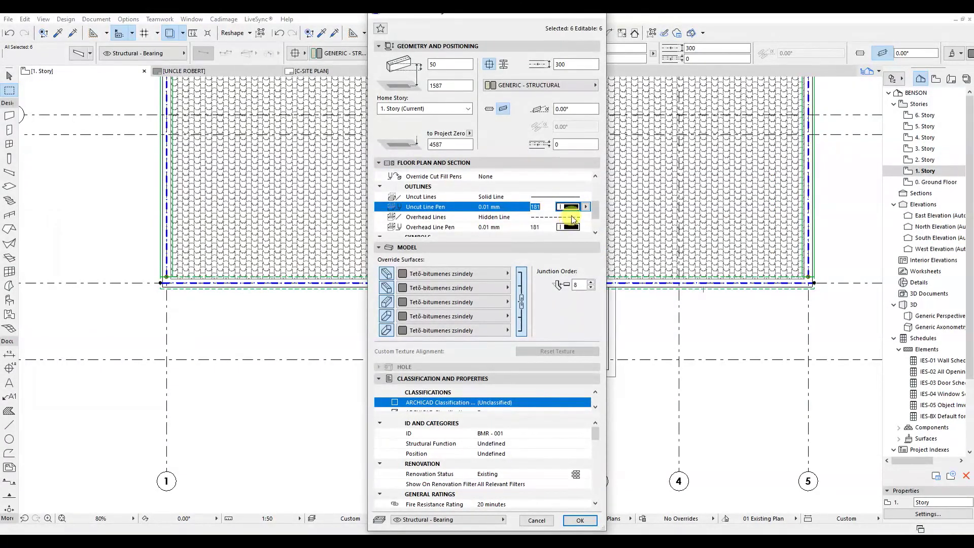
{"action": "left_click", "coordinate": [573, 218]}
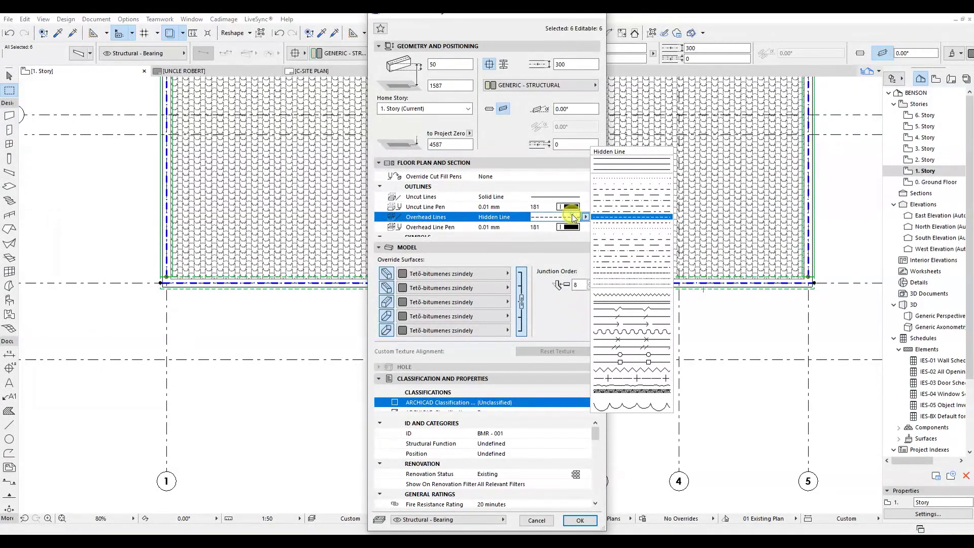
{"action": "left_click", "coordinate": [623, 280]}
{"action": "left_click", "coordinate": [583, 525]}
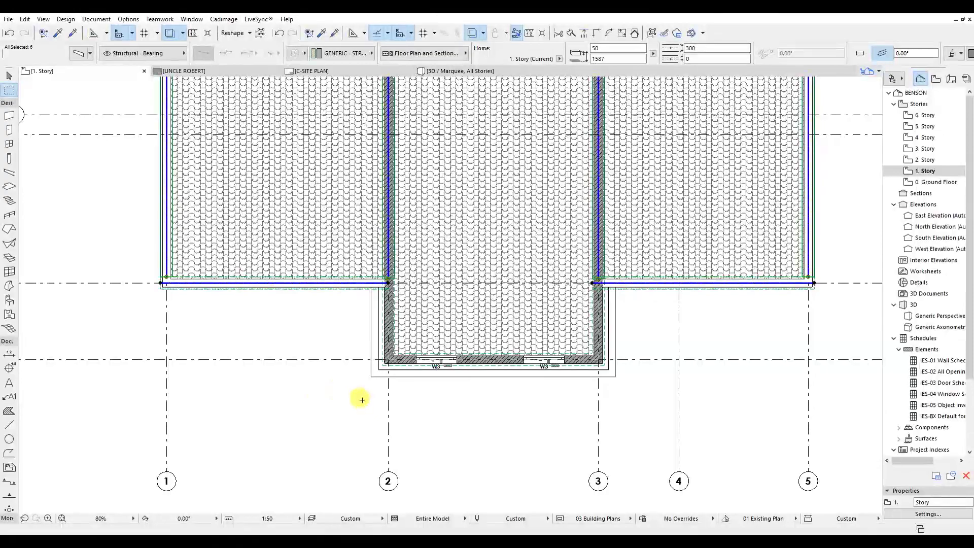
Pan the 1. Story plan across to the placed 1:50 Roof Plan drawing to compare it
{"action": "scroll", "coordinate": [218, 317], "scroll_direction": "down", "scroll_amount": 2}
{"action": "middle_click_drag", "start_coordinate": [352, 330], "coordinate": [428, 343]}
{"action": "middle_click_drag", "start_coordinate": [717, 363], "coordinate": [628, 377]}
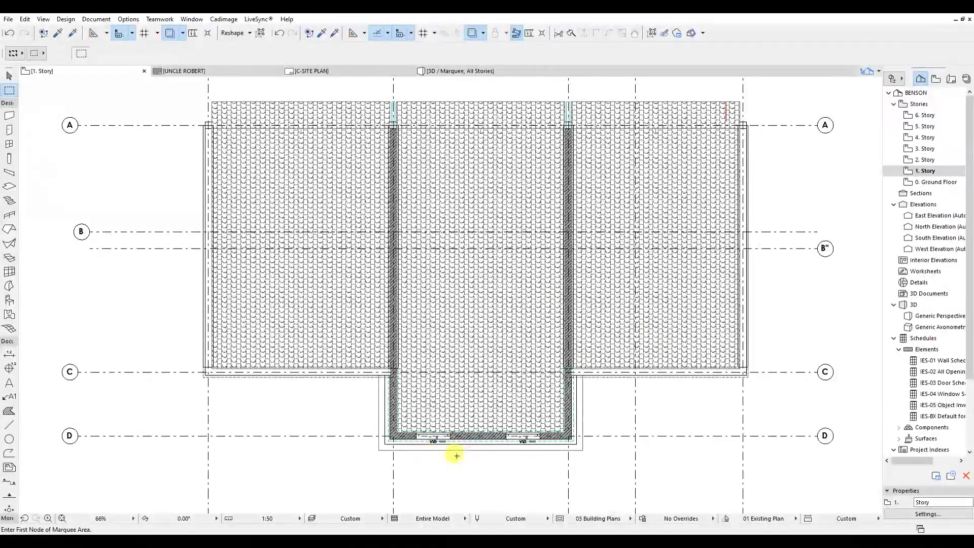
{"action": "middle_click_drag", "start_coordinate": [521, 384], "coordinate": [517, 381]}
{"action": "scroll", "coordinate": [517, 381], "scroll_direction": "down", "scroll_amount": 6}
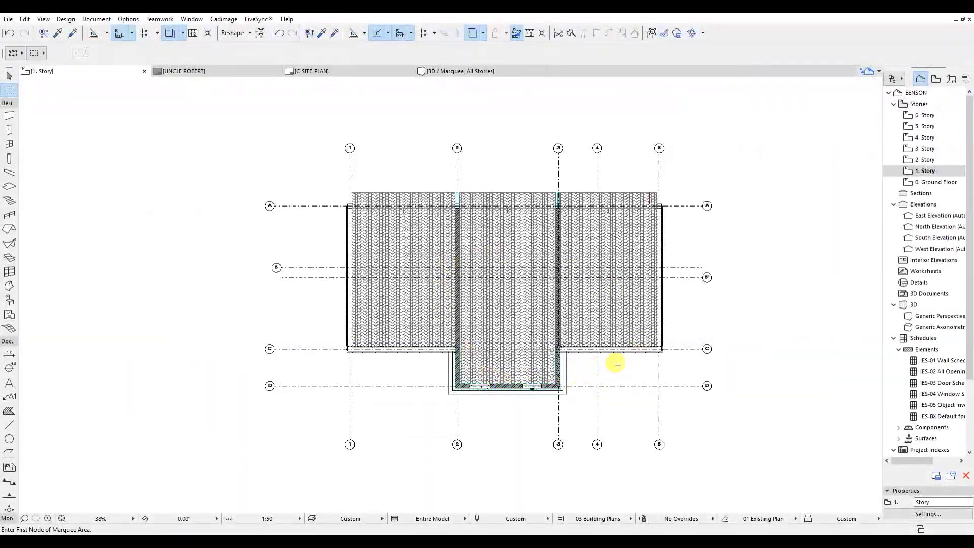
{"action": "middle_click_drag", "start_coordinate": [756, 359], "coordinate": [374, 332]}
{"action": "middle_click_drag", "start_coordinate": [519, 333], "coordinate": [413, 333]}
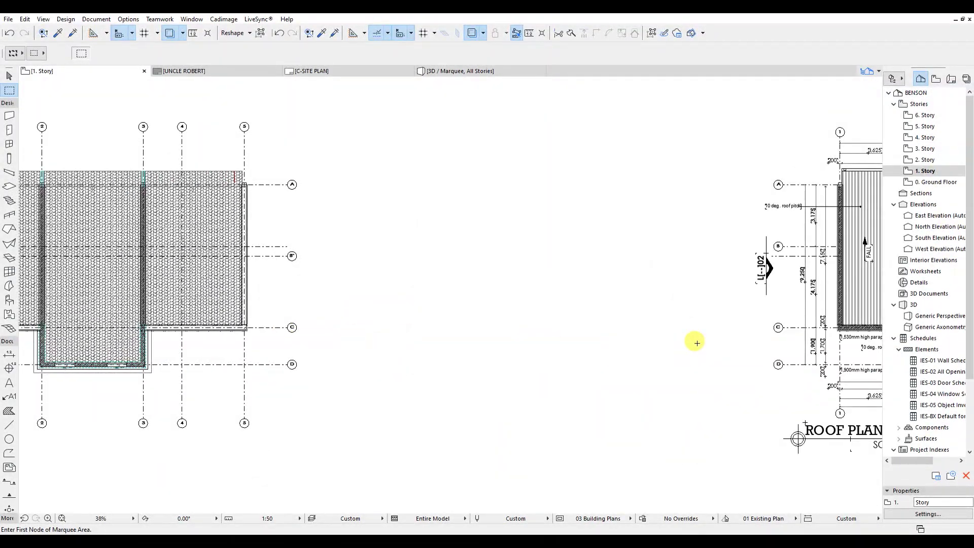
{"action": "middle_click_drag", "start_coordinate": [631, 341], "coordinate": [420, 341]}
{"action": "middle_click_drag", "start_coordinate": [541, 341], "coordinate": [226, 344]}
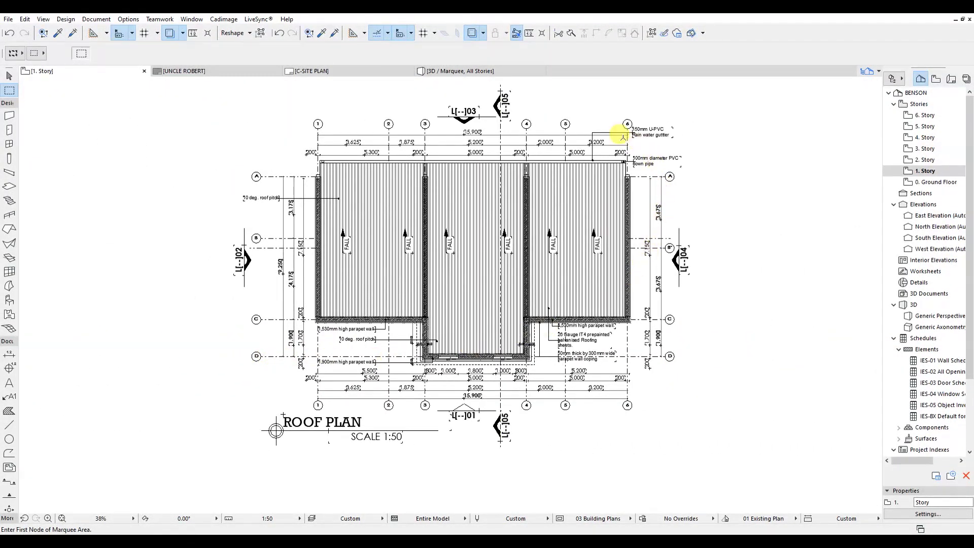